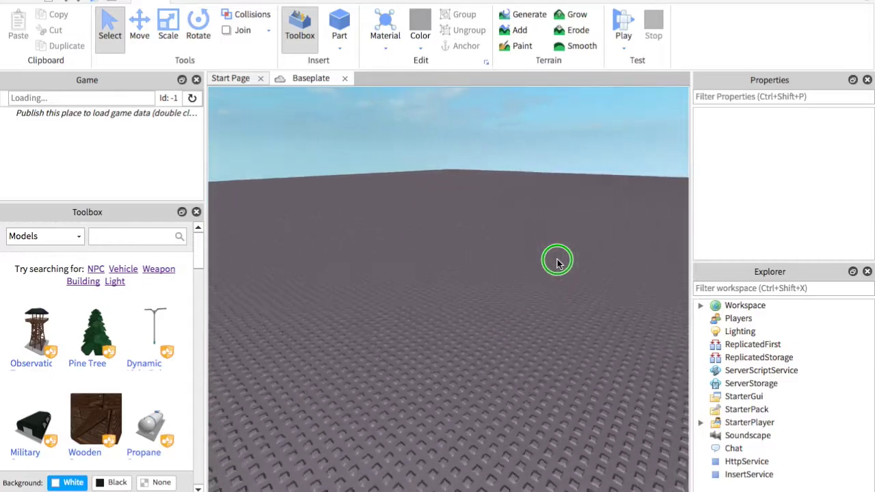
Step: Tilt the camera over the empty baseplate to show more sky and bring it closer
{"action": "right_click_drag", "start_coordinate": [557, 263], "coordinate": [558, 264]}
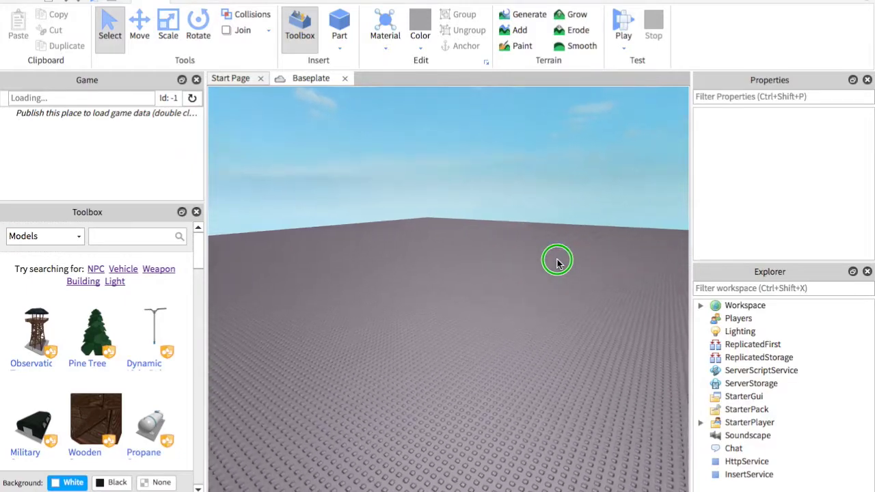
{"action": "right_click_drag", "start_coordinate": [557, 263], "coordinate": [557, 264]}
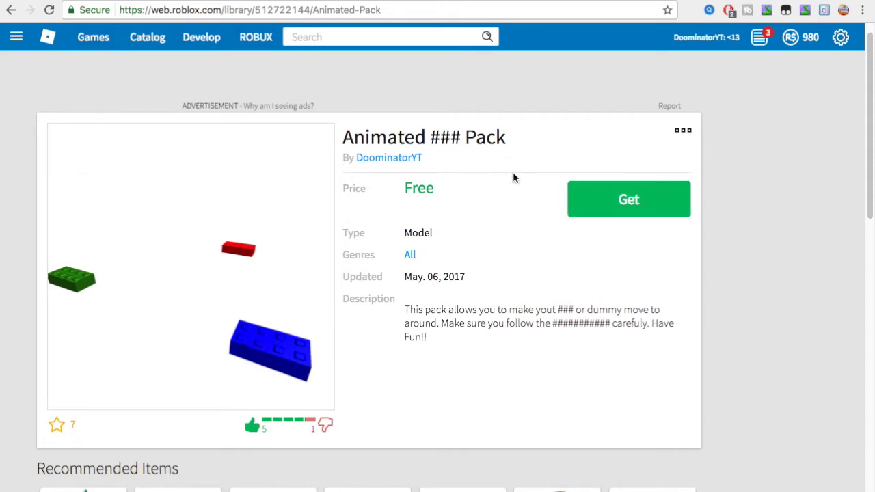
Step: Claim the free Animated ### Pack model for the account with Get and Get Now
{"action": "left_click_drag", "start_coordinate": [431, 139], "coordinate": [459, 140]}
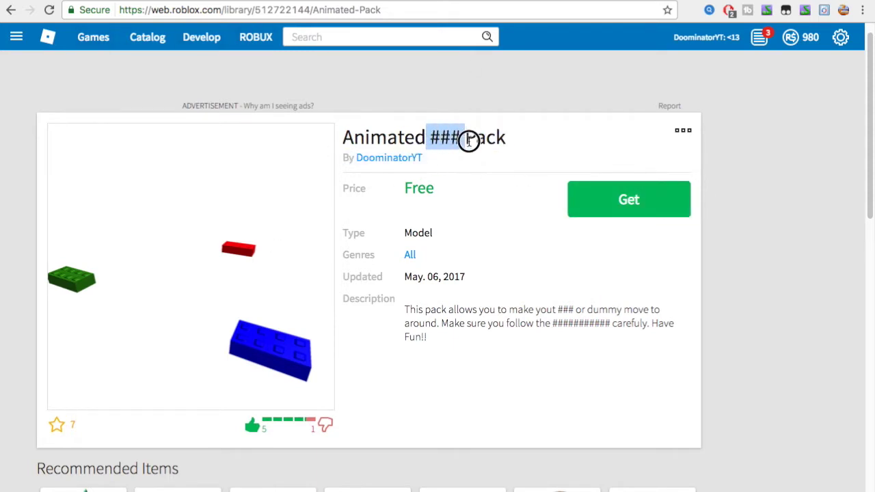
{"action": "left_click", "coordinate": [621, 202]}
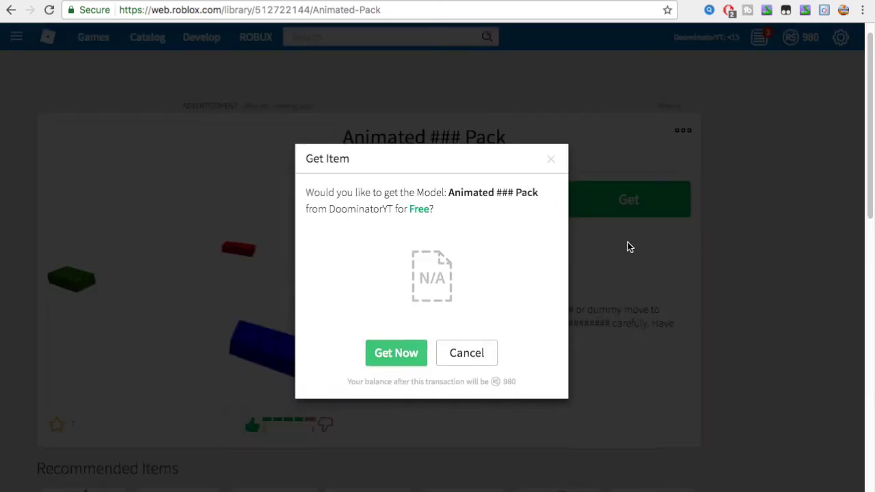
{"action": "left_click", "coordinate": [398, 355]}
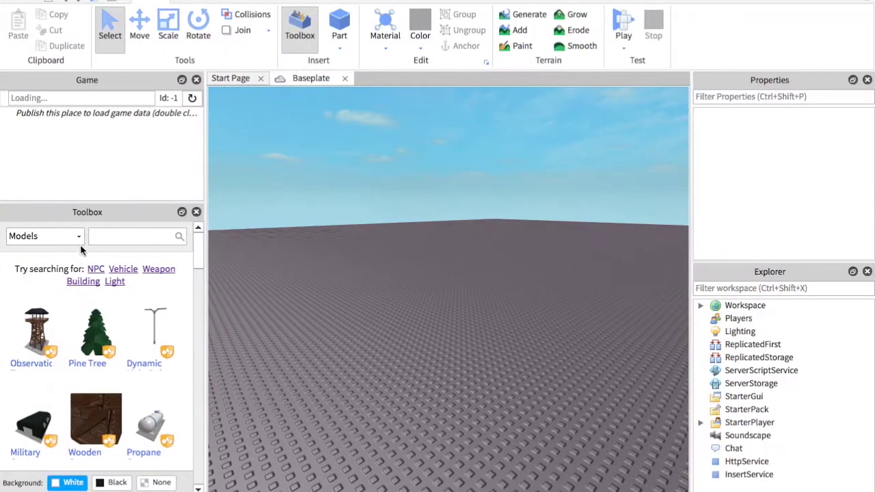
Step: Insert the Animated ### Pack from My Models in the Toolbox
{"action": "left_click", "coordinate": [68, 237]}
{"action": "scroll", "coordinate": [41, 301], "scroll_direction": "down", "scroll_amount": 2}
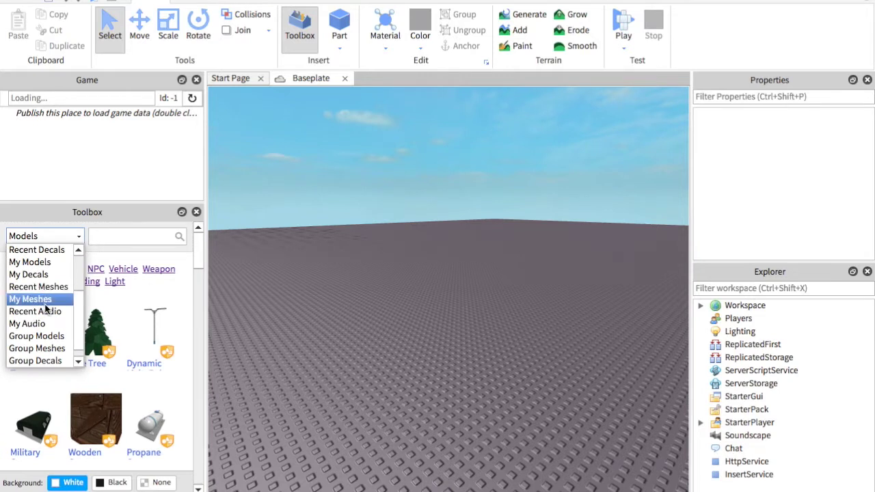
{"action": "left_click", "coordinate": [29, 262]}
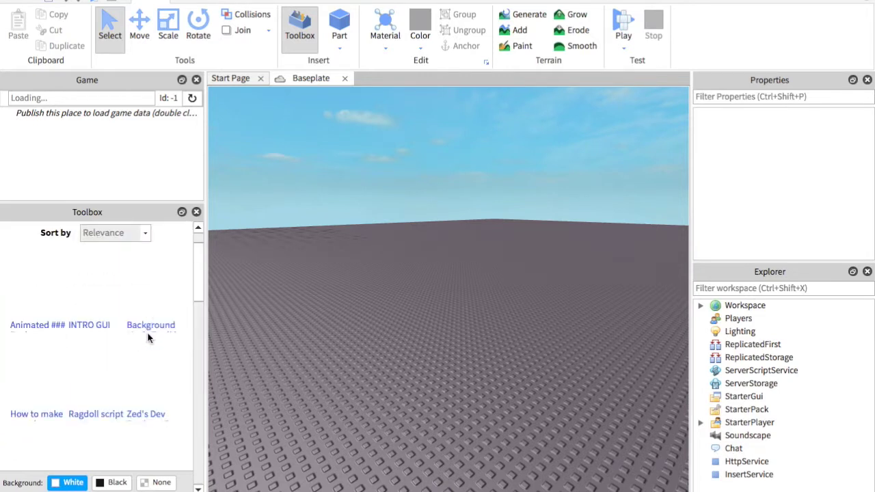
{"action": "scroll", "coordinate": [145, 340], "scroll_direction": "down", "scroll_amount": 2}
{"action": "scroll", "coordinate": [29, 306], "scroll_direction": "up", "scroll_amount": 2}
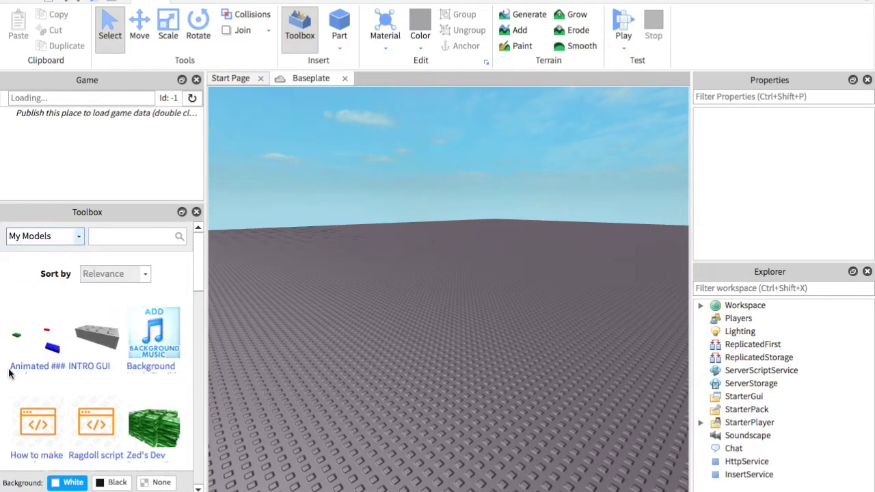
{"action": "left_click", "coordinate": [31, 354]}
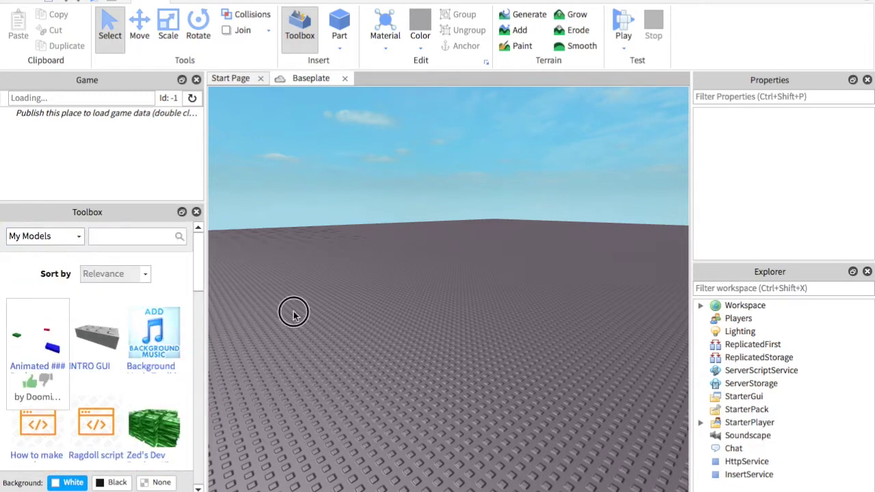
Step: Select the inserted pack model and frame its three coloured bricks with F
{"action": "right_click_drag", "start_coordinate": [431, 368], "coordinate": [488, 347]}
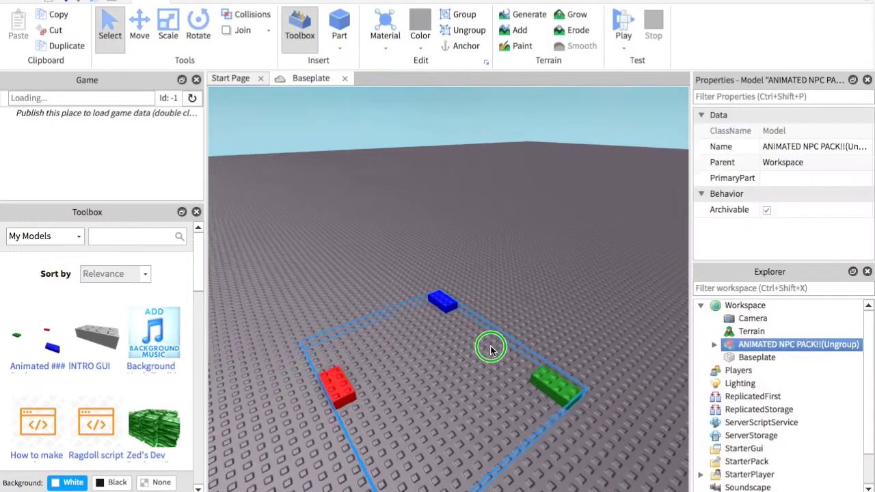
{"action": "left_click", "coordinate": [562, 257]}
{"action": "left_click", "coordinate": [557, 235]}
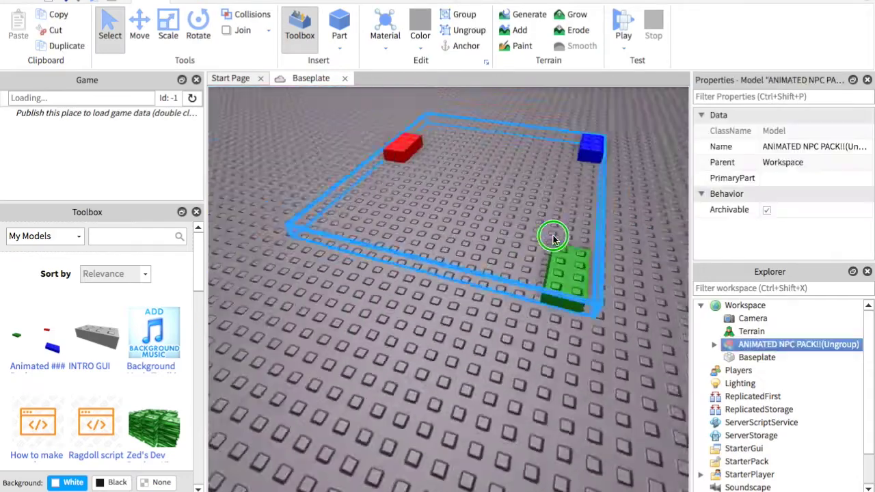
{"action": "key", "text": "f"}
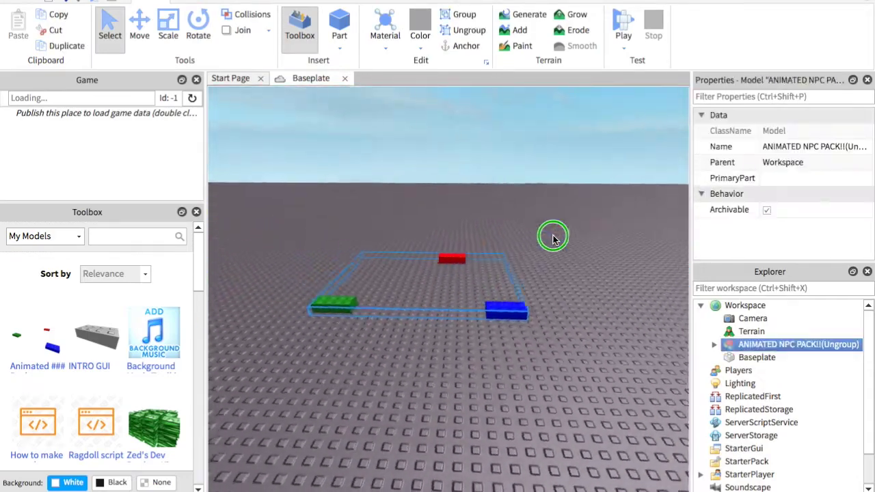
{"action": "left_click", "coordinate": [68, 236]}
Step: Drag a free NPC model from the Toolbox onto the baseplate and focus on it
{"action": "left_click", "coordinate": [62, 251]}
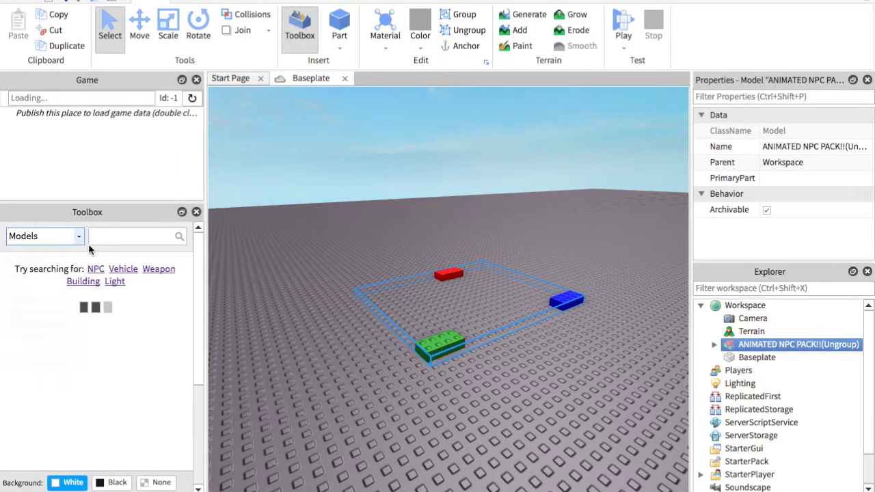
{"action": "left_click", "coordinate": [96, 269]}
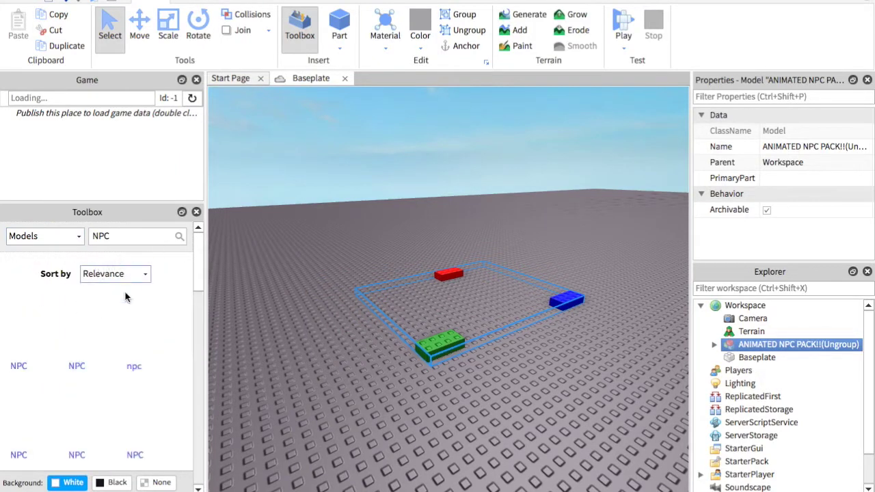
{"action": "scroll", "coordinate": [116, 384], "scroll_direction": "down", "scroll_amount": 2}
{"action": "scroll", "coordinate": [116, 384], "scroll_direction": "down", "scroll_amount": 1}
{"action": "scroll", "coordinate": [106, 314], "scroll_direction": "down", "scroll_amount": 3}
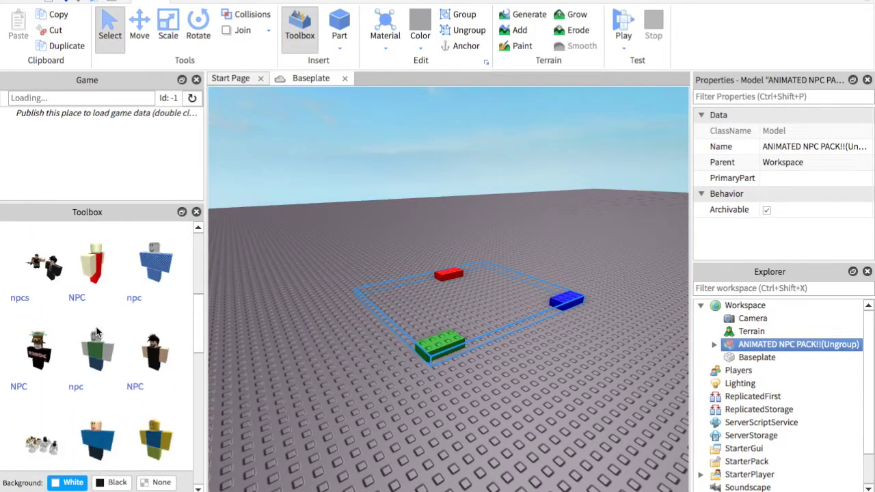
{"action": "scroll", "coordinate": [41, 363], "scroll_direction": "up", "scroll_amount": 1}
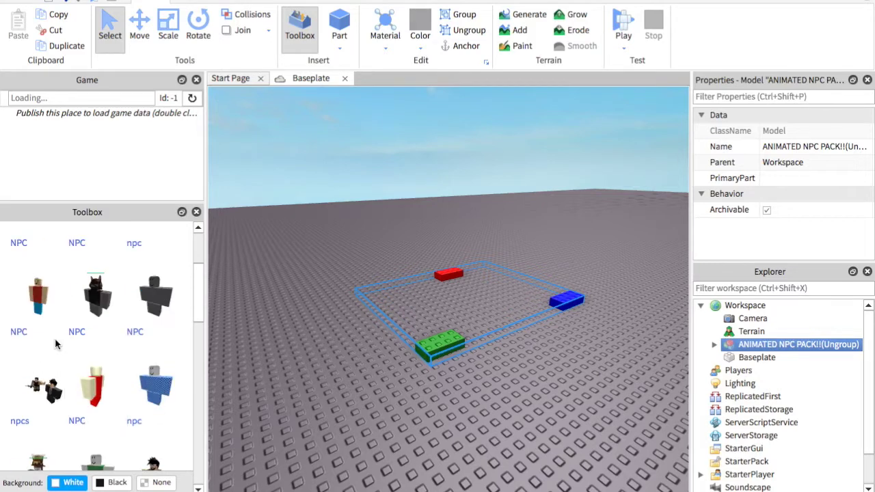
{"action": "left_click_drag", "start_coordinate": [93, 291], "coordinate": [287, 365]}
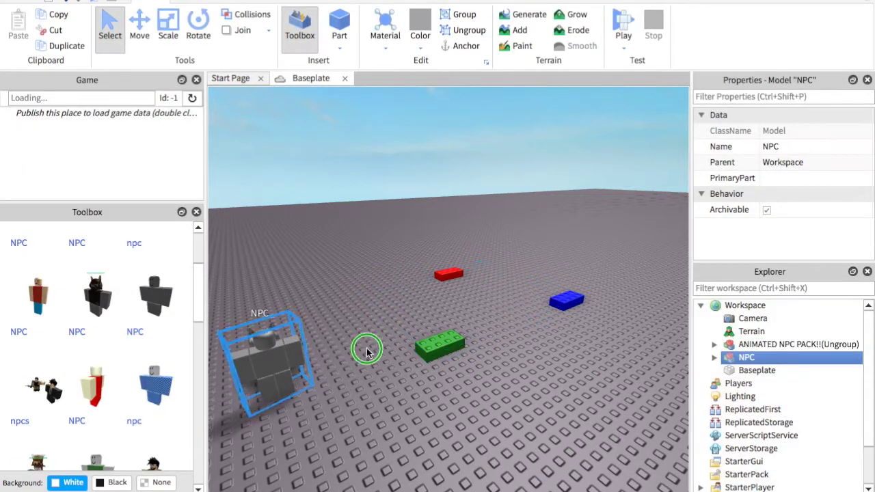
{"action": "key", "text": "f"}
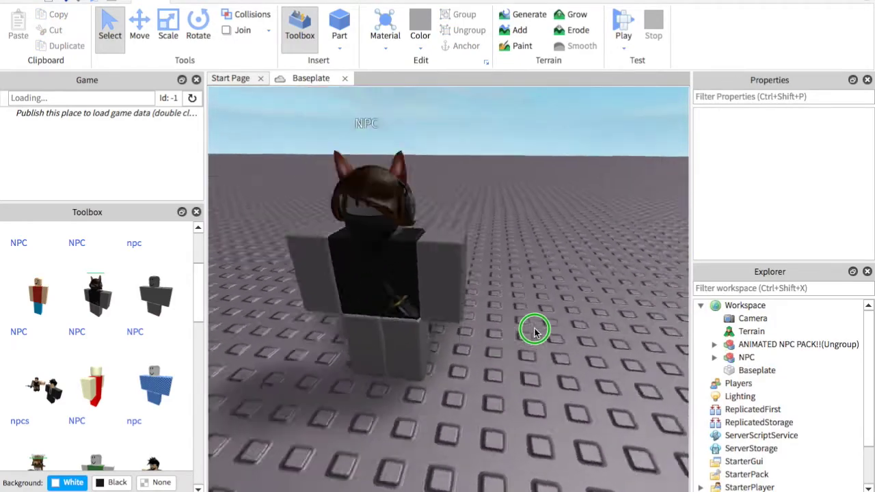
Step: Select the NPC in the Explorer and rename it guy
{"action": "right_click_drag", "start_coordinate": [532, 330], "coordinate": [535, 333]}
{"action": "left_click", "coordinate": [438, 333]}
{"action": "scroll", "coordinate": [463, 303], "scroll_direction": "down", "scroll_amount": 5}
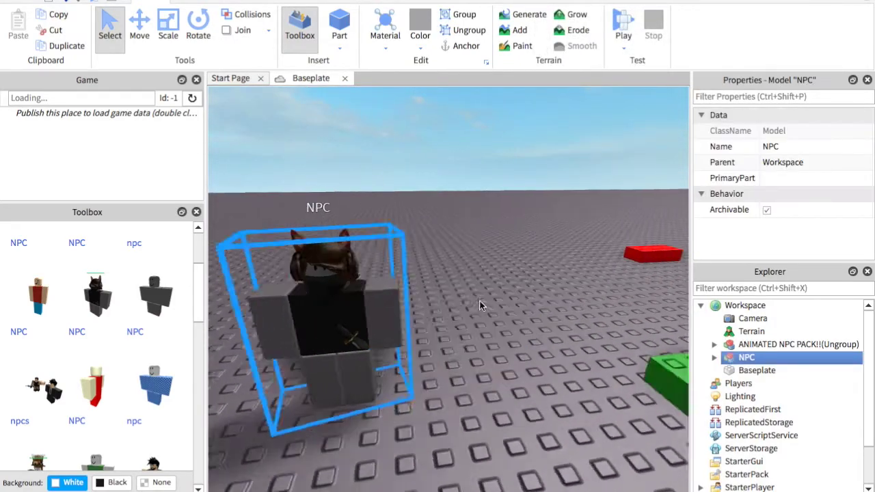
{"action": "left_click", "coordinate": [714, 358]}
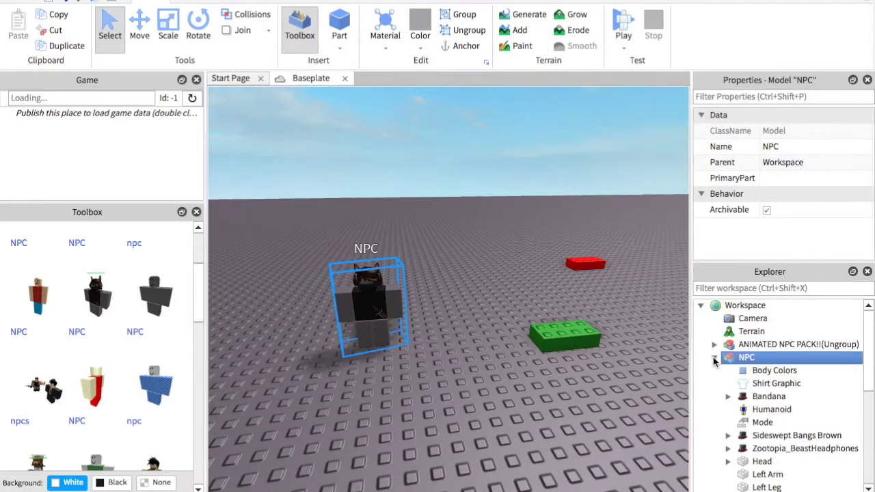
{"action": "scroll", "coordinate": [717, 369], "scroll_direction": "down", "scroll_amount": 1}
{"action": "scroll", "coordinate": [722, 376], "scroll_direction": "down", "scroll_amount": 2}
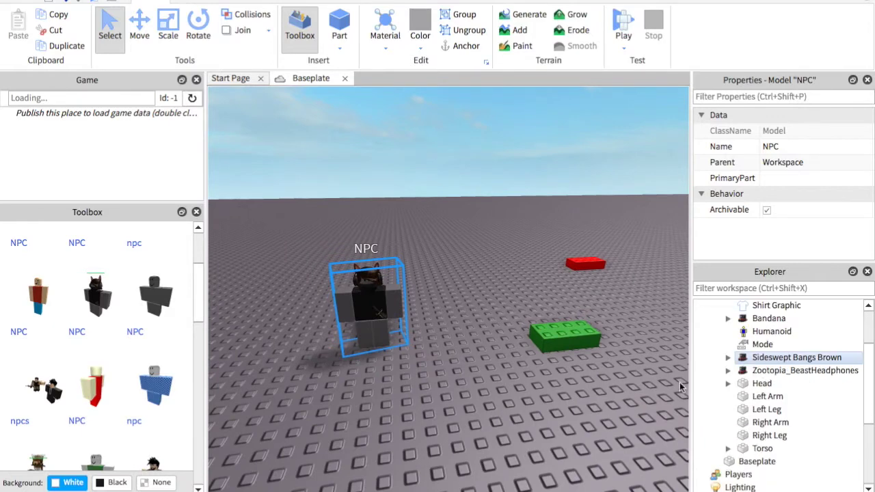
{"action": "scroll", "coordinate": [711, 369], "scroll_direction": "up", "scroll_amount": 3}
{"action": "left_click", "coordinate": [715, 358]}
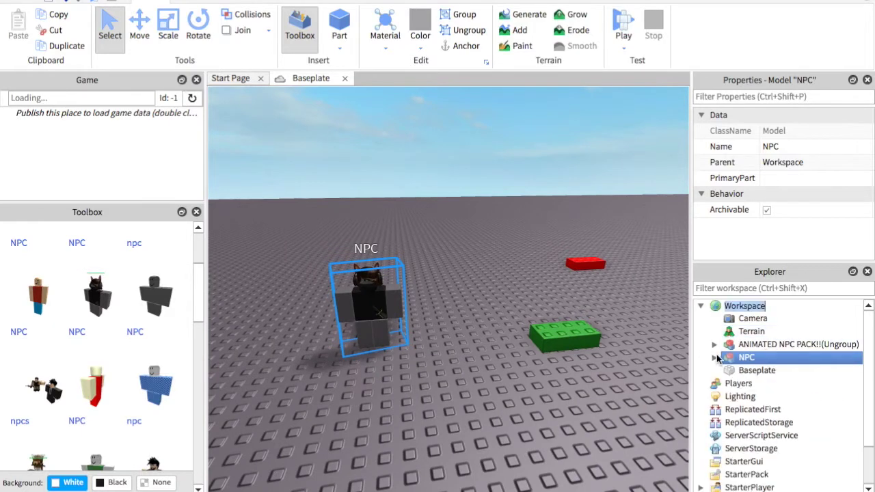
{"action": "left_click", "coordinate": [723, 359]}
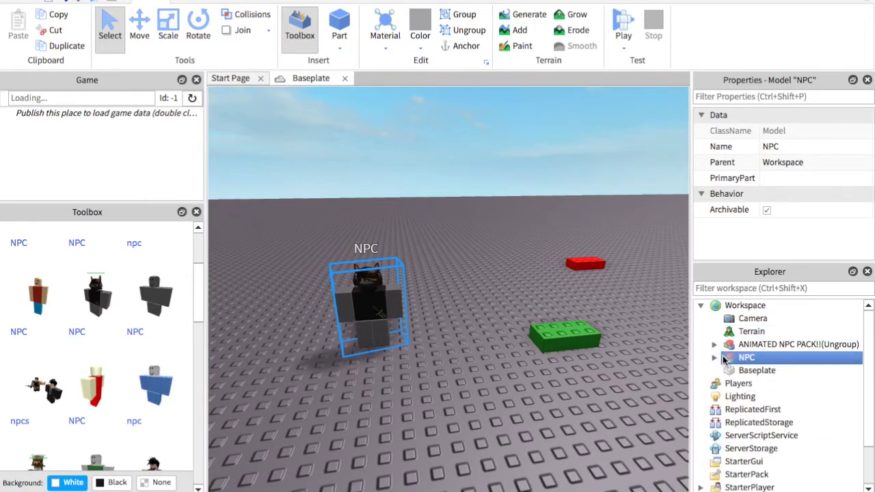
{"action": "type", "text": "guy"}
{"action": "key", "text": "Return"}
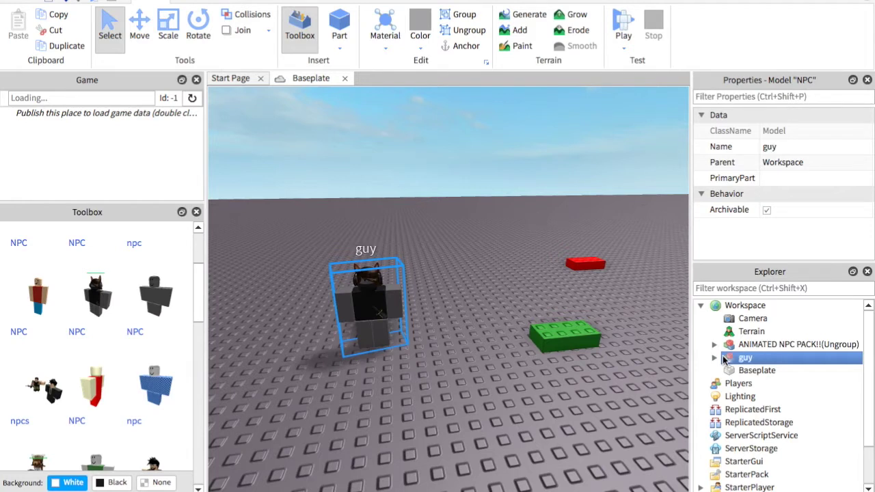
{"action": "left_click", "coordinate": [756, 346]}
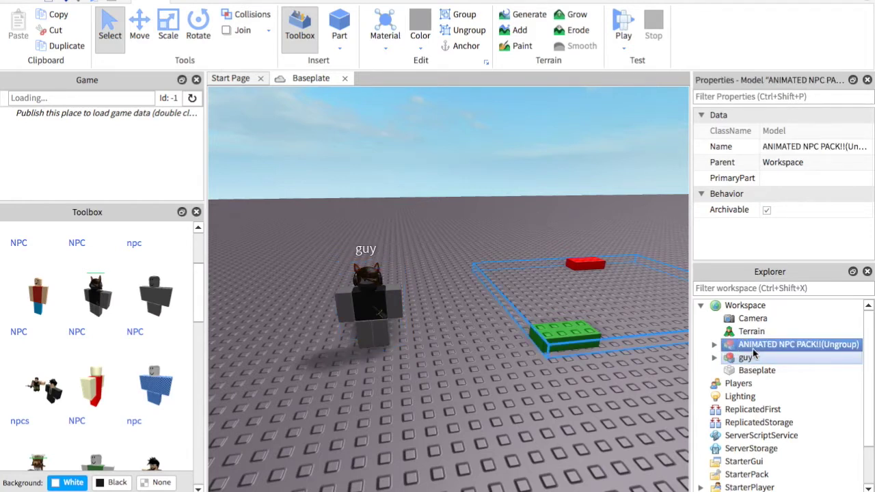
{"action": "left_click", "coordinate": [746, 358]}
{"action": "left_click", "coordinate": [793, 344]}
{"action": "left_click", "coordinate": [455, 31]}
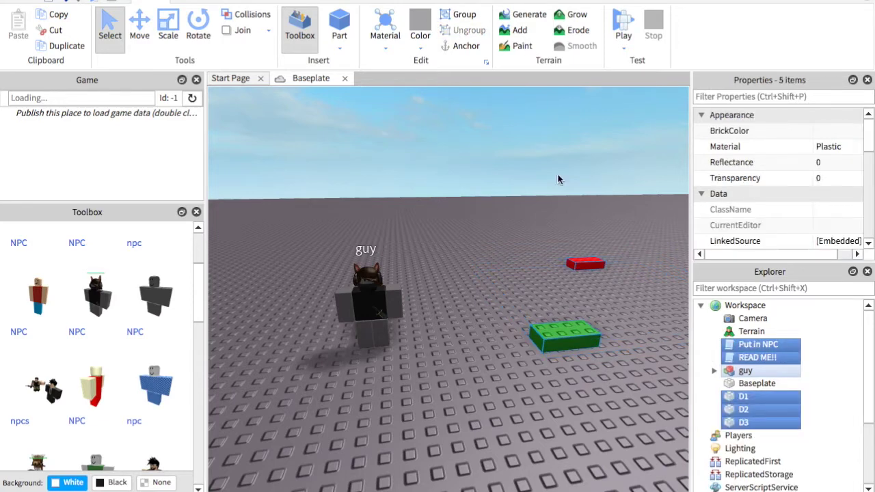
{"action": "left_click", "coordinate": [775, 358]}
{"action": "left_click", "coordinate": [759, 370]}
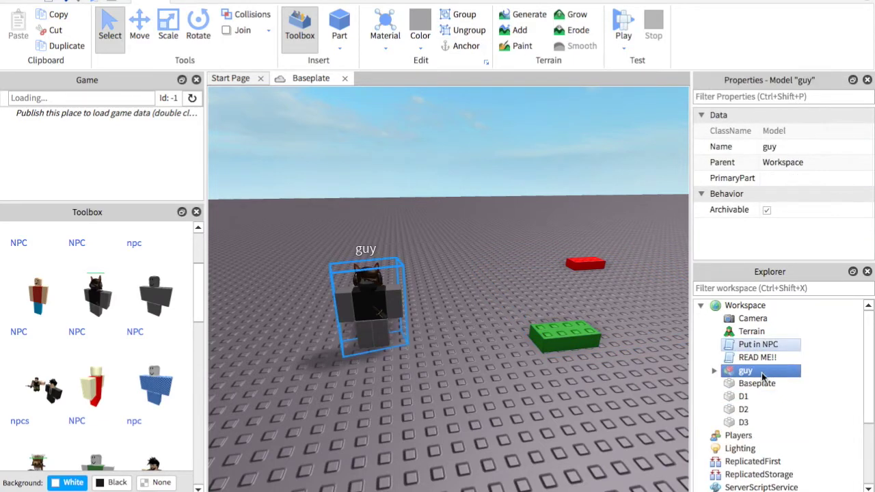
{"action": "left_click", "coordinate": [756, 409]}
{"action": "left_click", "coordinate": [755, 347]}
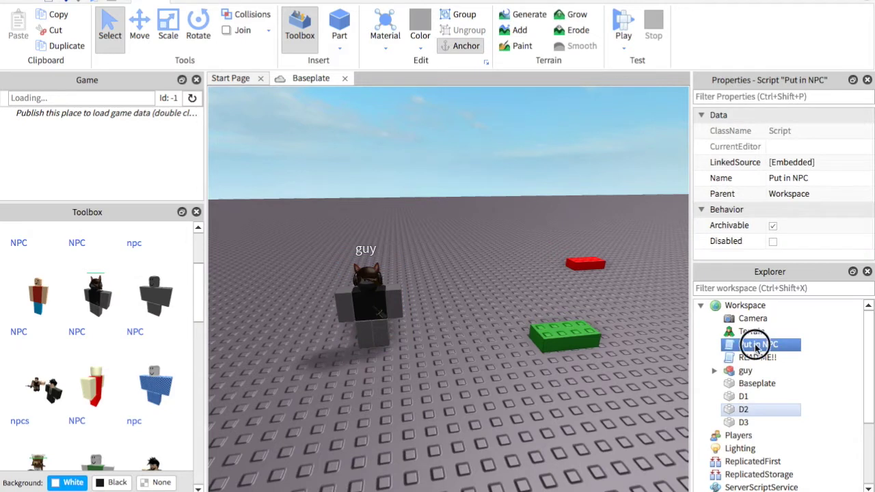
{"action": "left_click_drag", "start_coordinate": [775, 349], "coordinate": [780, 373]}
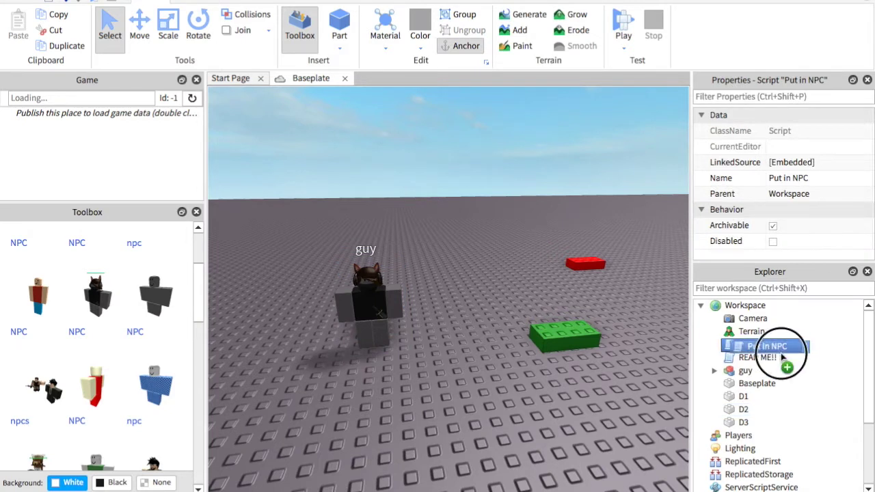
{"action": "left_click", "coordinate": [744, 360]}
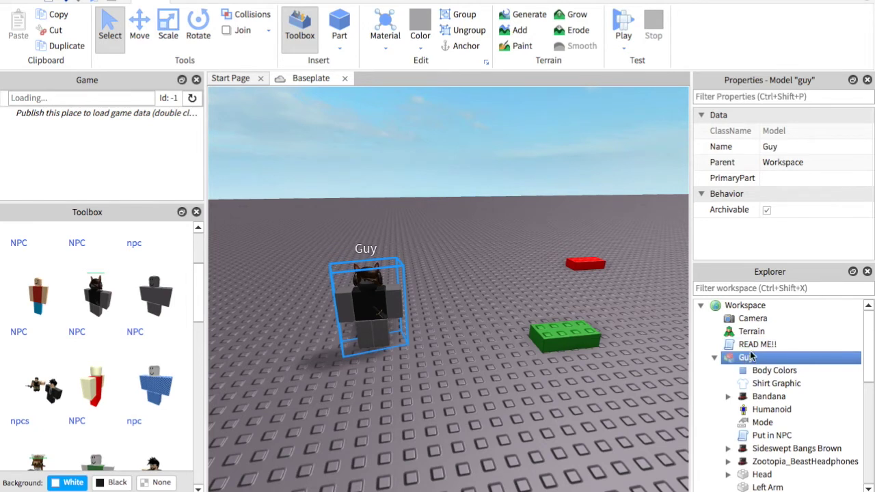
{"action": "key", "text": "F2"}
{"action": "scroll", "coordinate": [778, 411], "scroll_direction": "down", "scroll_amount": 3}
{"action": "scroll", "coordinate": [792, 367], "scroll_direction": "up", "scroll_amount": 2}
{"action": "scroll", "coordinate": [796, 369], "scroll_direction": "up", "scroll_amount": 1}
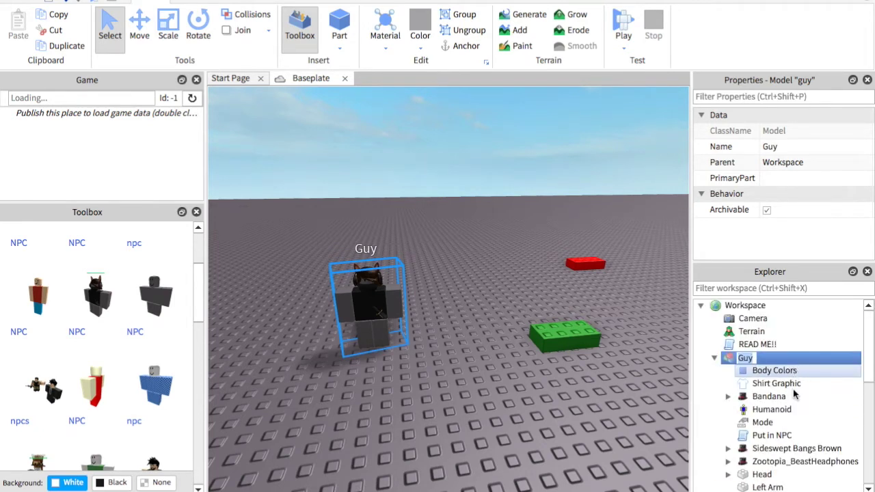
{"action": "scroll", "coordinate": [797, 389], "scroll_direction": "down", "scroll_amount": 2}
{"action": "left_click", "coordinate": [796, 385]}
{"action": "scroll", "coordinate": [786, 351], "scroll_direction": "up", "scroll_amount": 1}
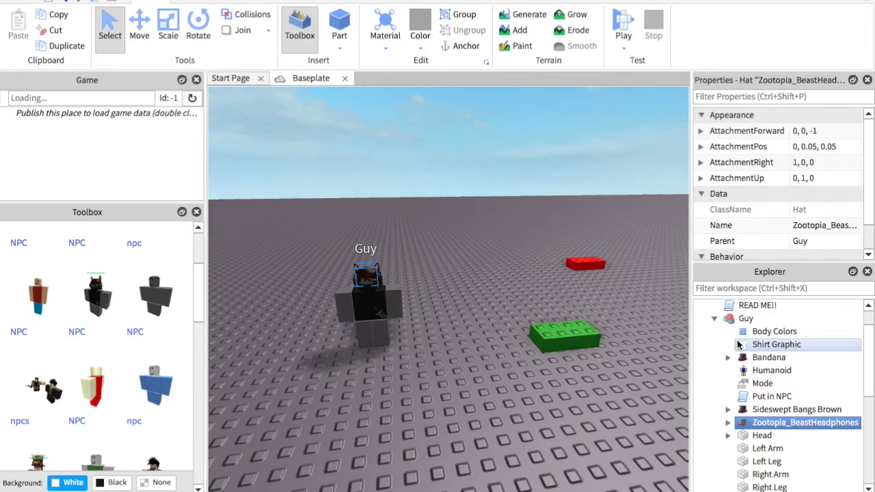
{"action": "left_click", "coordinate": [715, 320]}
{"action": "scroll", "coordinate": [713, 424], "scroll_direction": "up", "scroll_amount": 1}
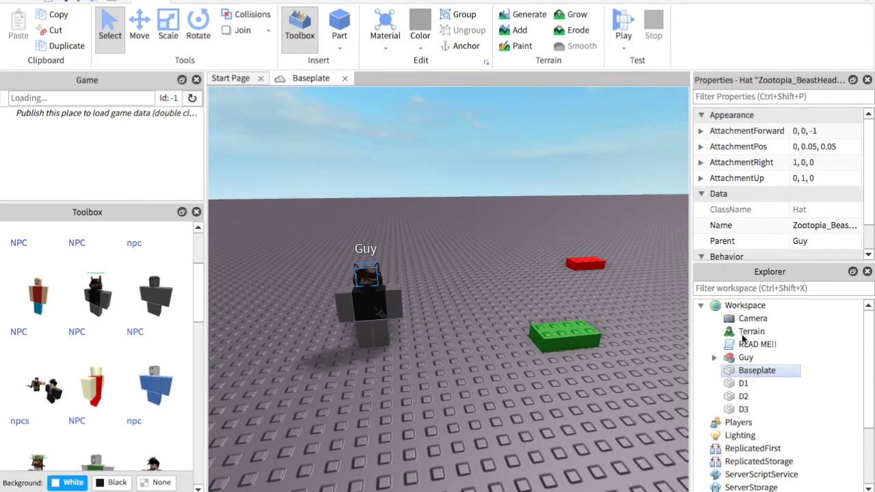
{"action": "left_click", "coordinate": [742, 359]}
{"action": "right_click_drag", "start_coordinate": [516, 265], "coordinate": [514, 260]}
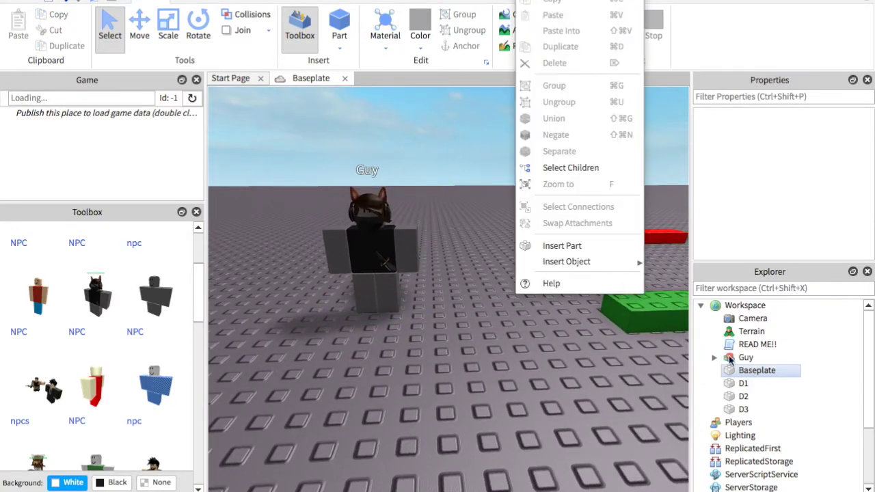
{"action": "left_click", "coordinate": [730, 361]}
{"action": "left_click", "coordinate": [743, 383]}
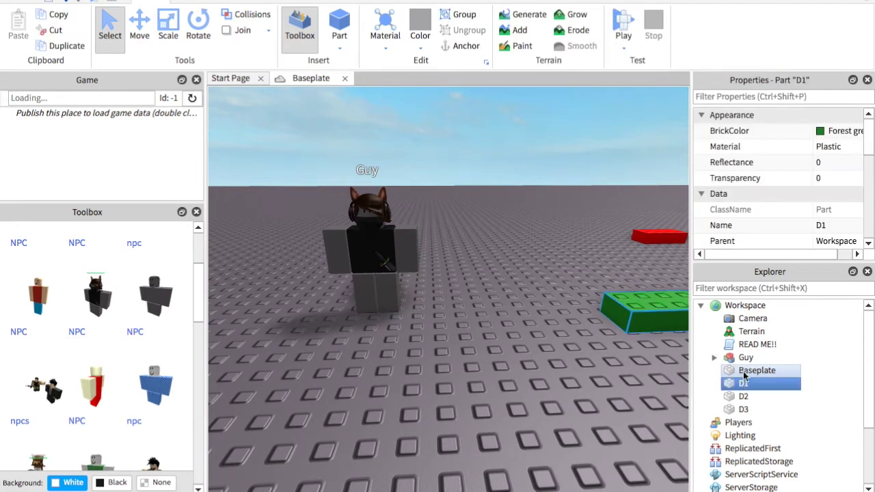
Step: Change the READ ME!! script's NPC reference from Person to Guy
{"action": "double_click", "coordinate": [746, 344]}
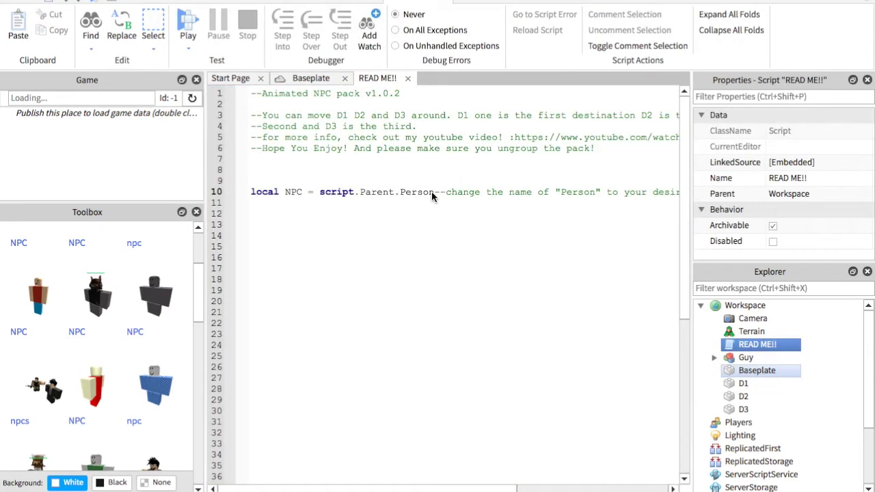
{"action": "key", "text": "BackSpace"}
{"action": "key", "text": "BackSpace"}
{"action": "key", "text": "BackSpace"}
{"action": "key", "text": "BackSpace"}
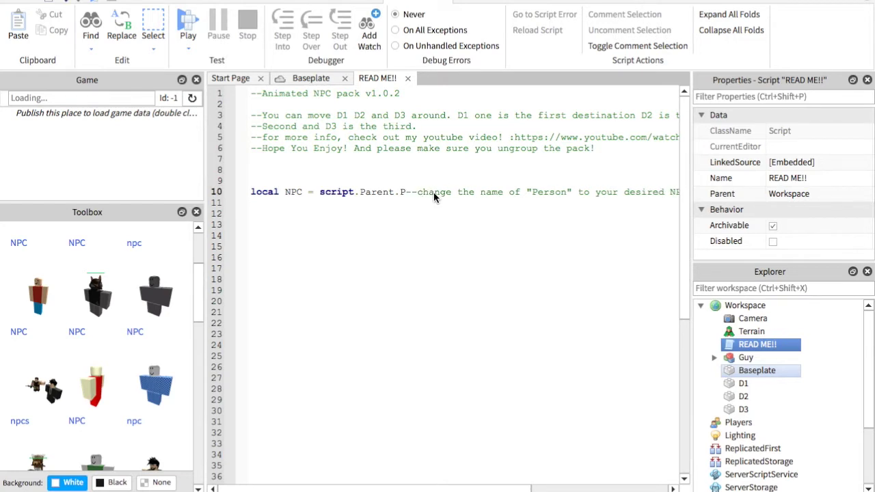
{"action": "key", "text": "BackSpace"}
{"action": "type", "text": "Guy"}
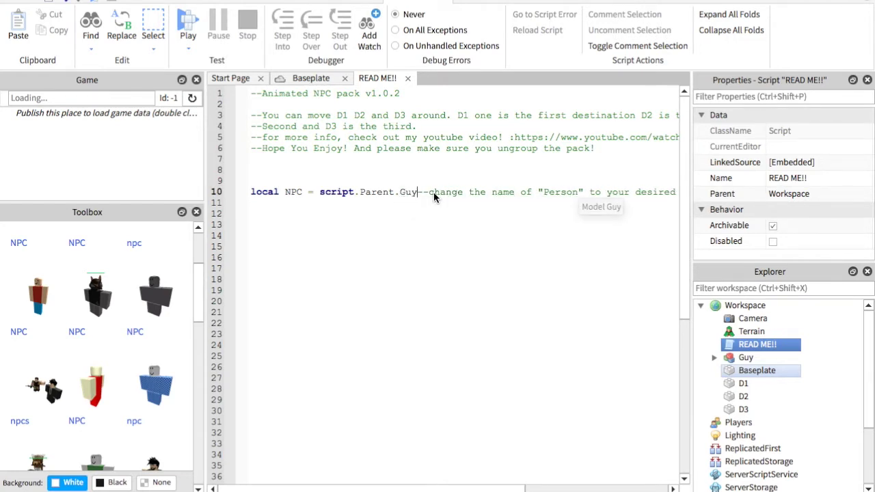
{"action": "left_click", "coordinate": [751, 359]}
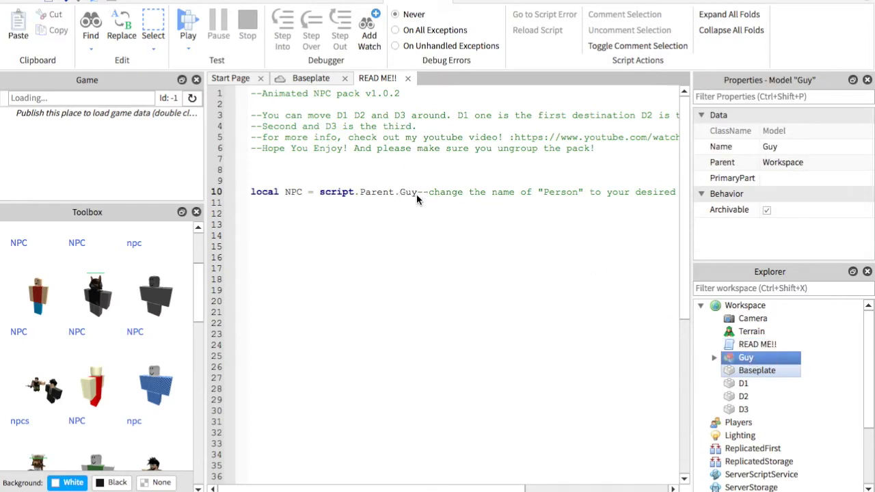
{"action": "key", "text": "BackSpace"}
{"action": "key", "text": "BackSpace"}
{"action": "key", "text": "BackSpace"}
{"action": "type", "text": "Roblox"}
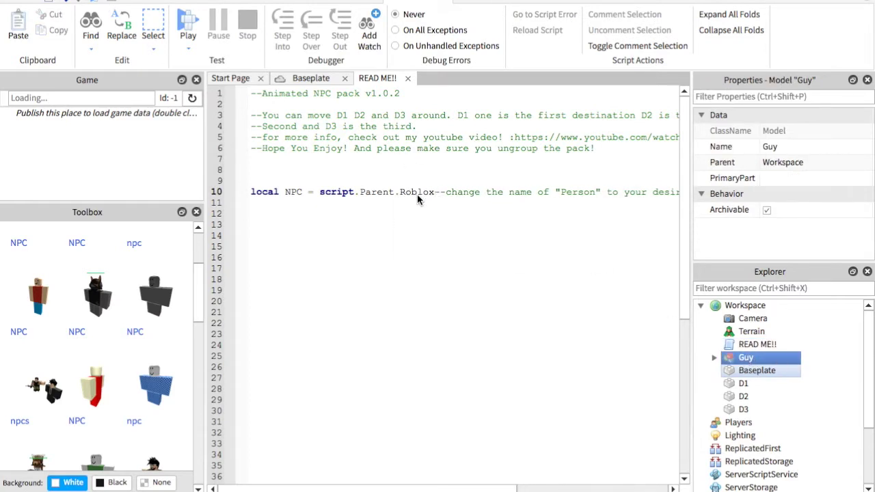
{"action": "key", "text": "BackSpace"}
{"action": "key", "text": "BackSpace"}
{"action": "key", "text": "BackSpace"}
{"action": "key", "text": "BackSpace"}
{"action": "key", "text": "BackSpace"}
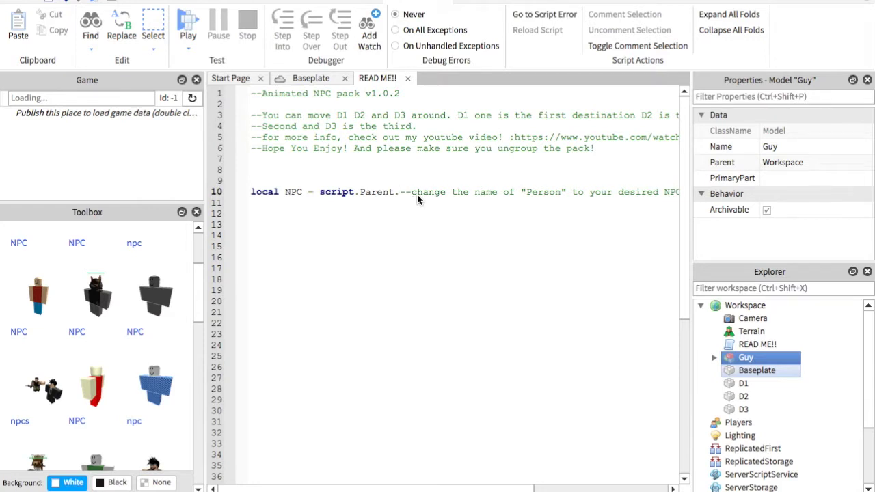
{"action": "type", "text": "Guy"}
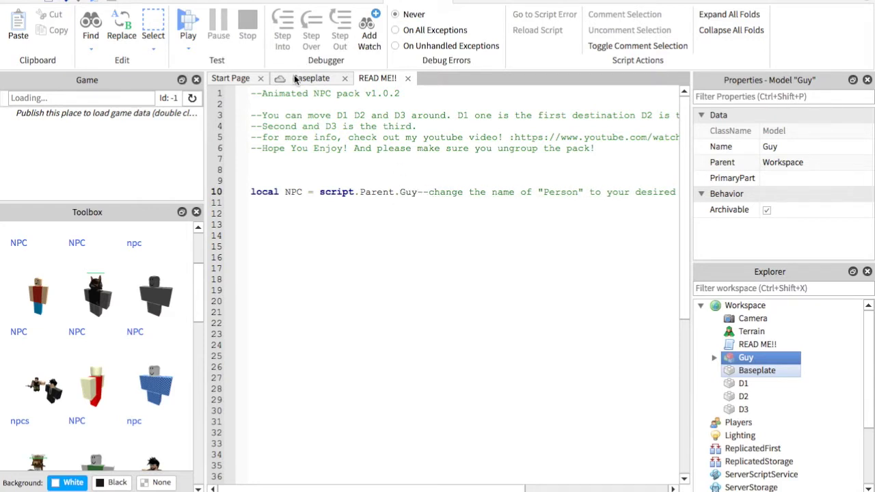
Step: Close the READ ME!! script and return to the baseplate scene
{"action": "left_click", "coordinate": [307, 78]}
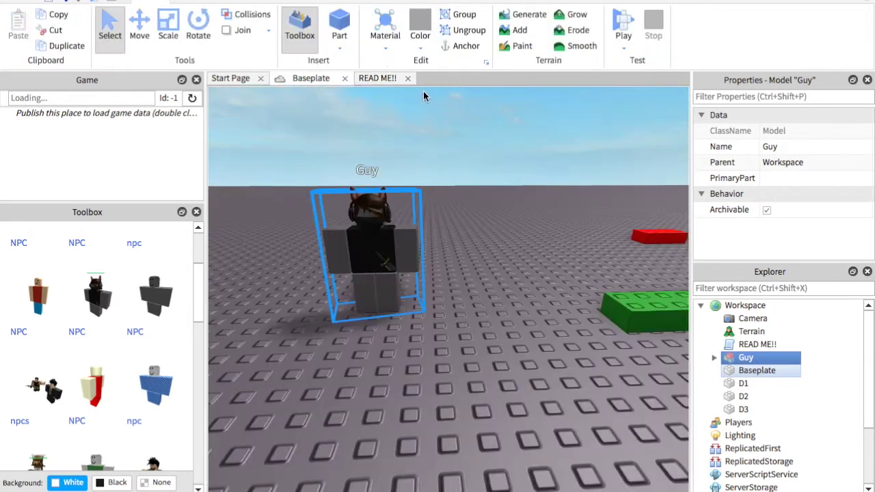
{"action": "left_click", "coordinate": [408, 78]}
{"action": "scroll", "coordinate": [773, 383], "scroll_direction": "down", "scroll_amount": 2}
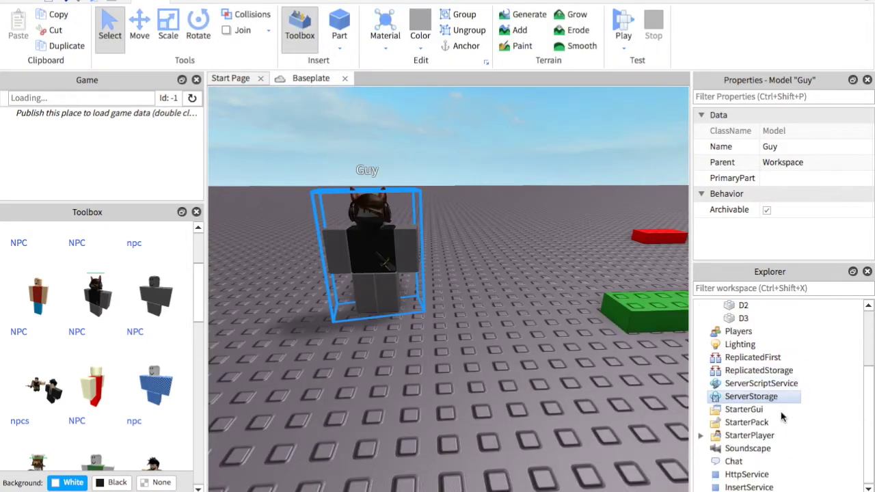
{"action": "scroll", "coordinate": [772, 397], "scroll_direction": "up", "scroll_amount": 3}
Step: Select waypoint parts D1 through D3 and set their Transparency to 0.5
{"action": "right_click_drag", "start_coordinate": [532, 231], "coordinate": [531, 230]}
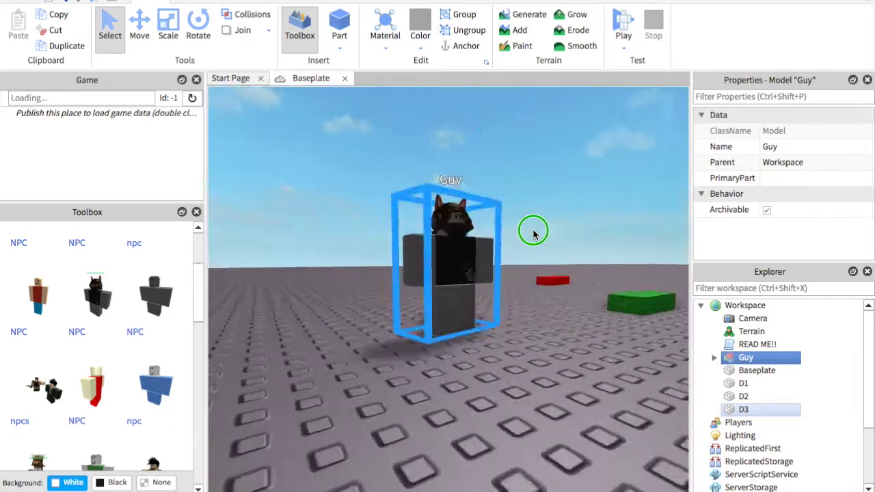
{"action": "left_click", "coordinate": [784, 385]}
{"action": "left_click", "coordinate": [787, 410], "text": "shift"}
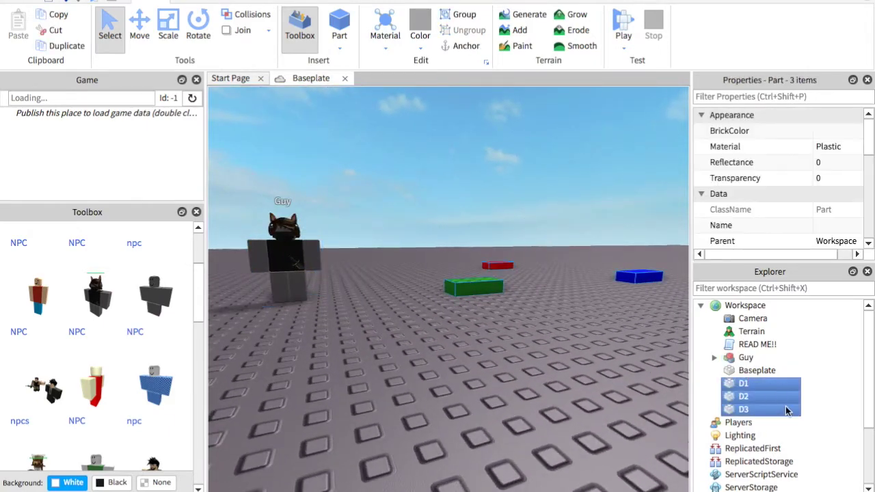
{"action": "left_click", "coordinate": [844, 180]}
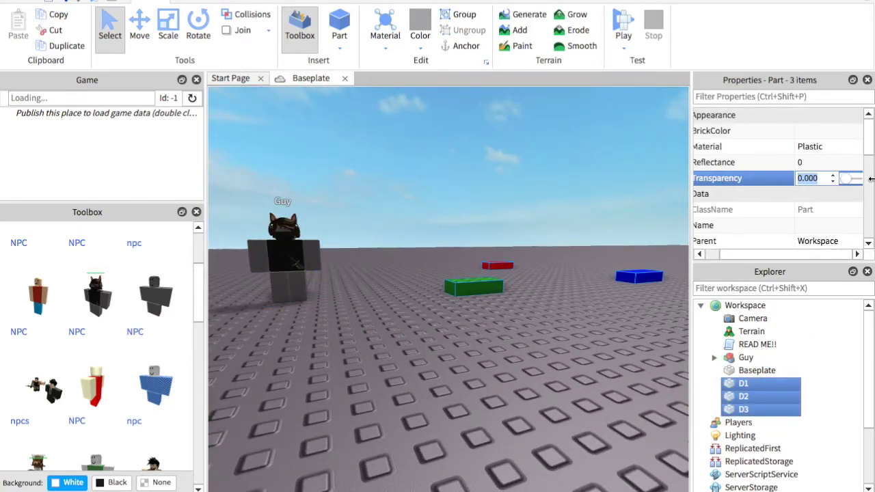
{"action": "type", "text": "1"}
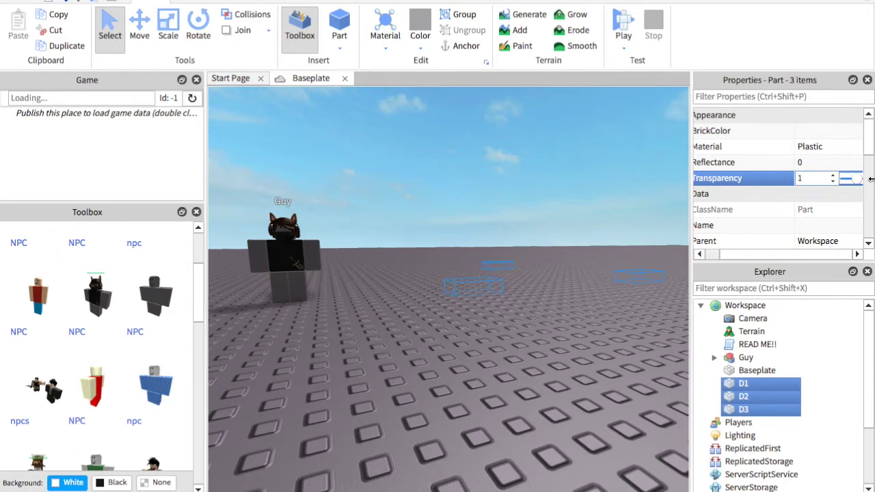
{"action": "type", "text": "0.5"}
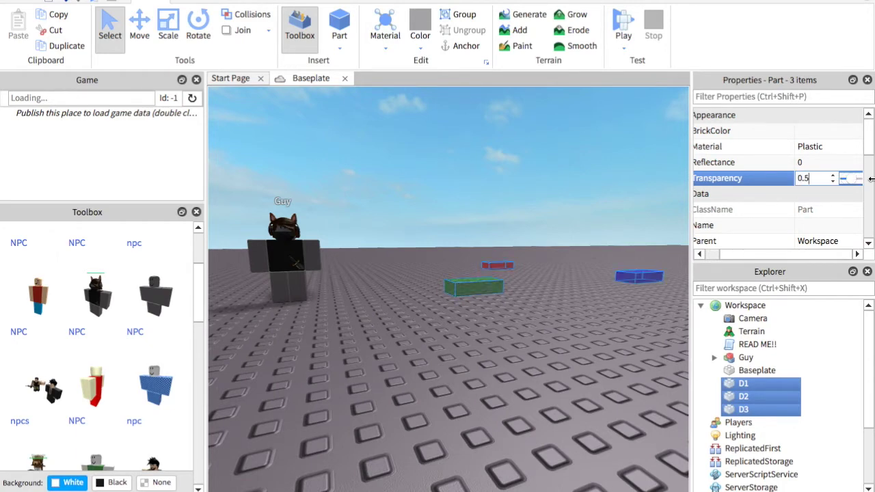
{"action": "key", "text": "Return"}
{"action": "left_click", "coordinate": [574, 304]}
{"action": "mouse_move", "coordinate": [576, 301]}
{"action": "right_mouse_down"}
{"action": "mouse_move", "coordinate": [562, 317]}
{"action": "mouse_move", "coordinate": [572, 295]}
{"action": "right_mouse_up"}
{"action": "key", "text": "s"}
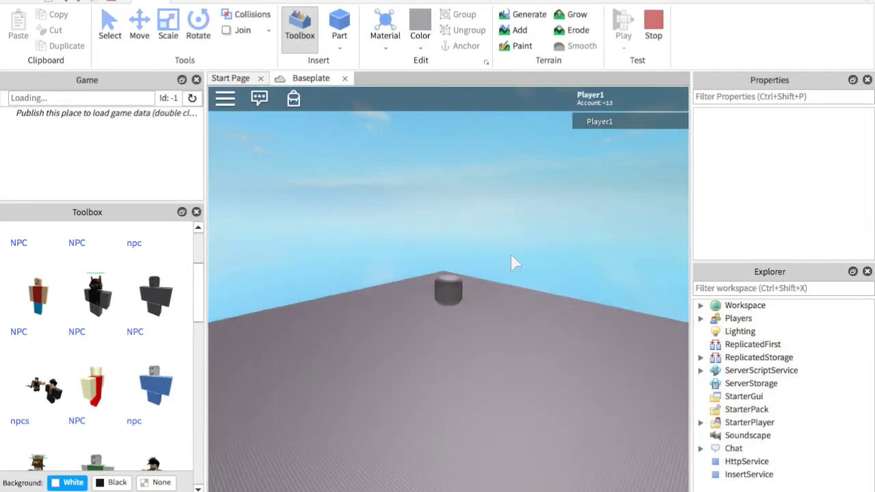
Step: Play-test the place, walking the player character toward Guy and orbiting to watch him
{"action": "left_click", "coordinate": [512, 256]}
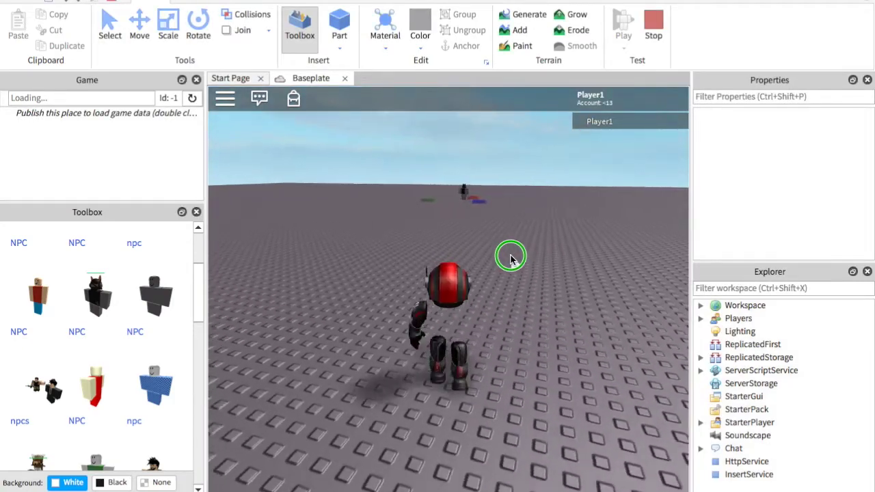
{"action": "left_click", "coordinate": [523, 256]}
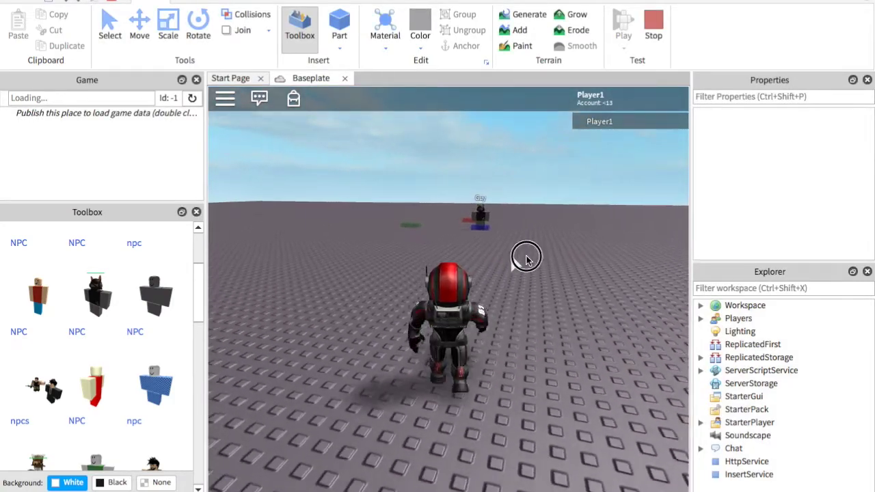
{"action": "left_click", "coordinate": [490, 246]}
{"action": "left_click", "coordinate": [596, 231]}
{"action": "right_click_drag", "start_coordinate": [596, 231], "coordinate": [596, 231]}
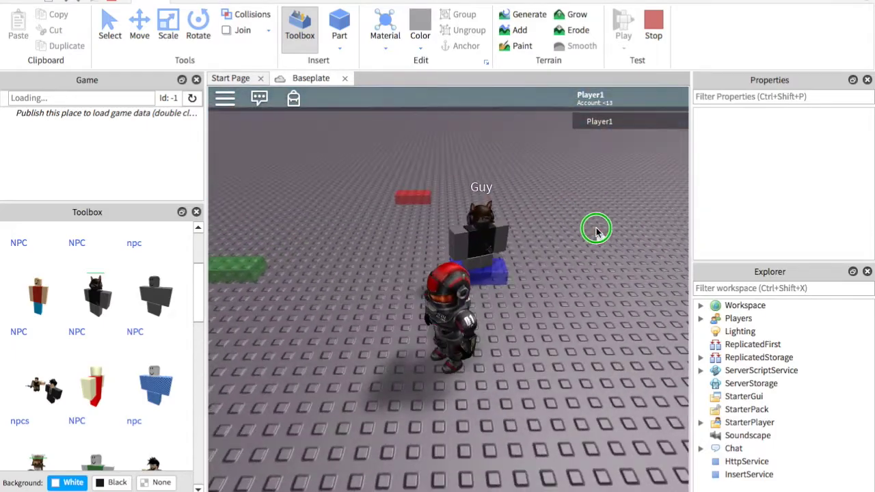
{"action": "right_click_drag", "start_coordinate": [568, 274], "coordinate": [571, 281]}
Step: Stop the play-test and delete the extra line before end in the READ ME!! loop
{"action": "left_click", "coordinate": [650, 38]}
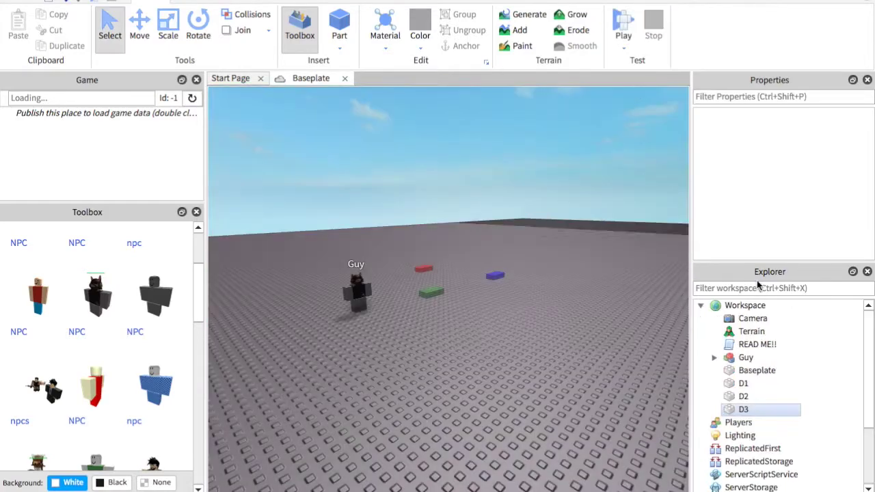
{"action": "double_click", "coordinate": [752, 343]}
{"action": "scroll", "coordinate": [444, 221], "scroll_direction": "down", "scroll_amount": 8}
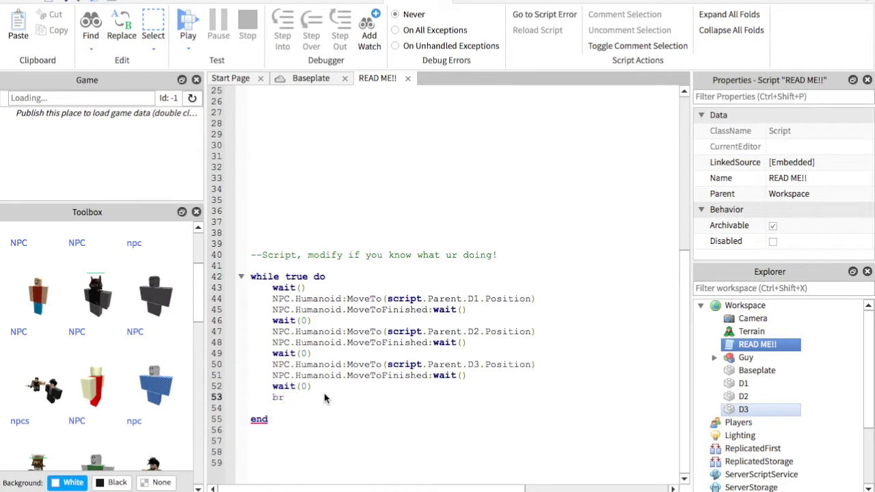
{"action": "key", "text": "BackSpace"}
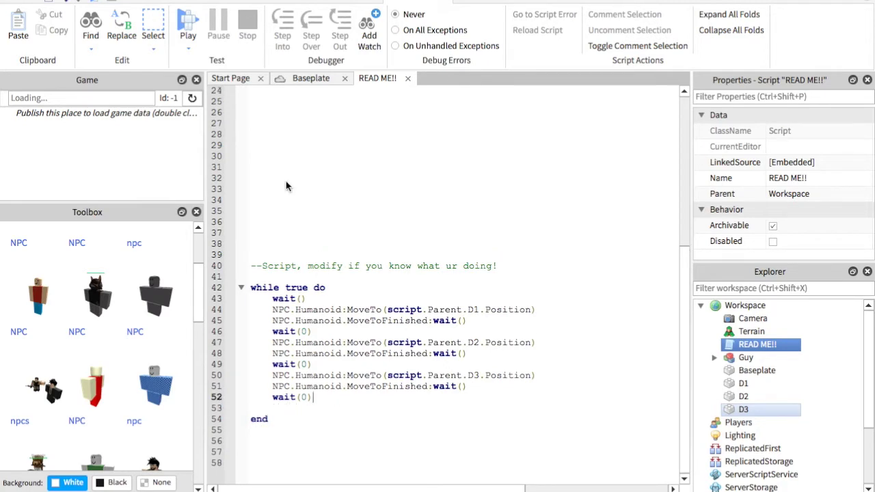
{"action": "left_click", "coordinate": [232, 78]}
Step: Run another play-test, moving the player with WASD to follow Guy, then stop it
{"action": "left_click", "coordinate": [322, 79]}
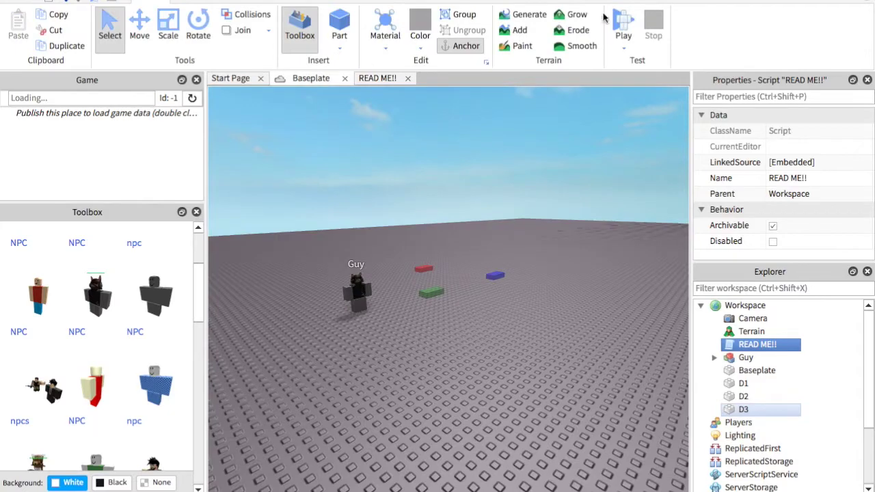
{"action": "left_click", "coordinate": [625, 20]}
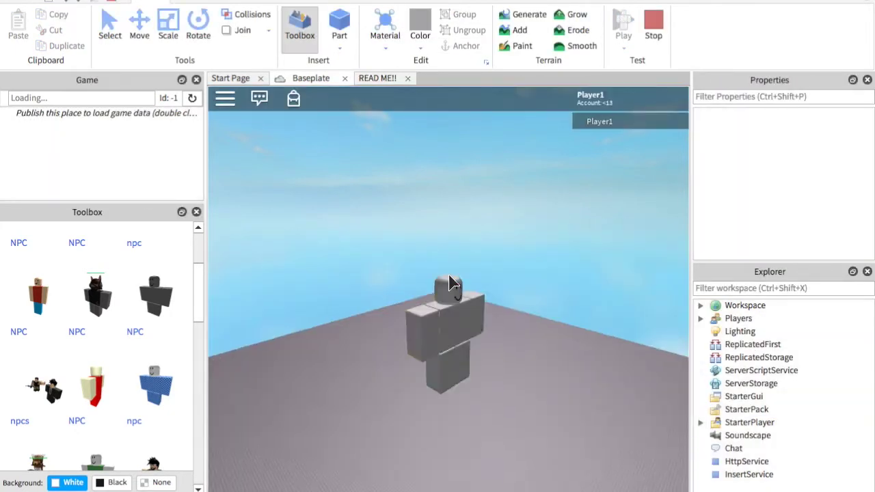
{"action": "key", "text": "w"}
{"action": "key", "text": "s"}
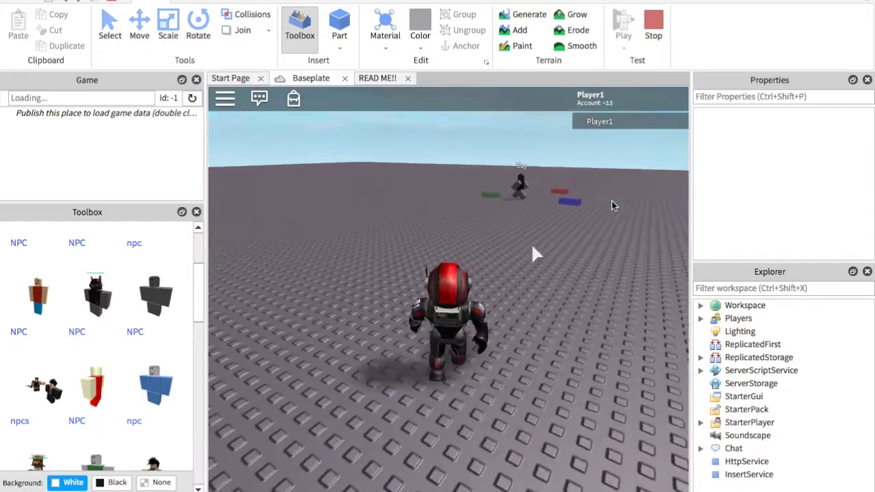
{"action": "right_click_drag", "start_coordinate": [549, 248], "coordinate": [598, 245]}
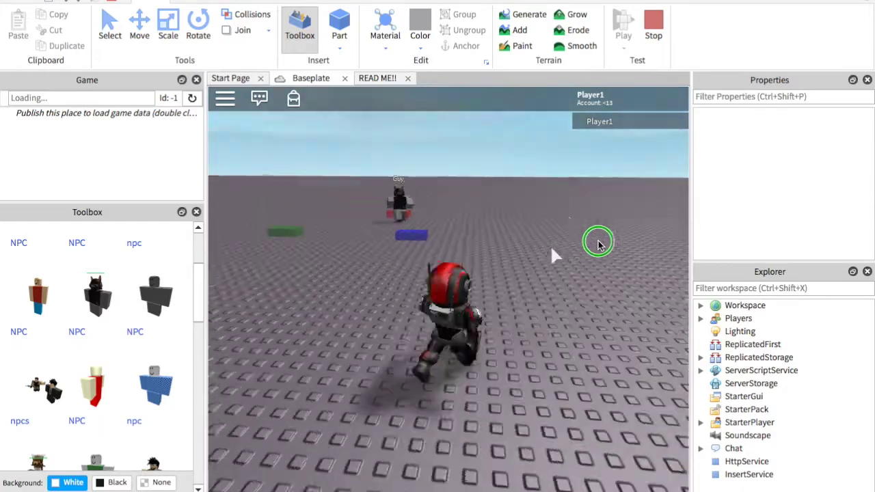
{"action": "key", "text": "a"}
{"action": "key", "text": "a"}
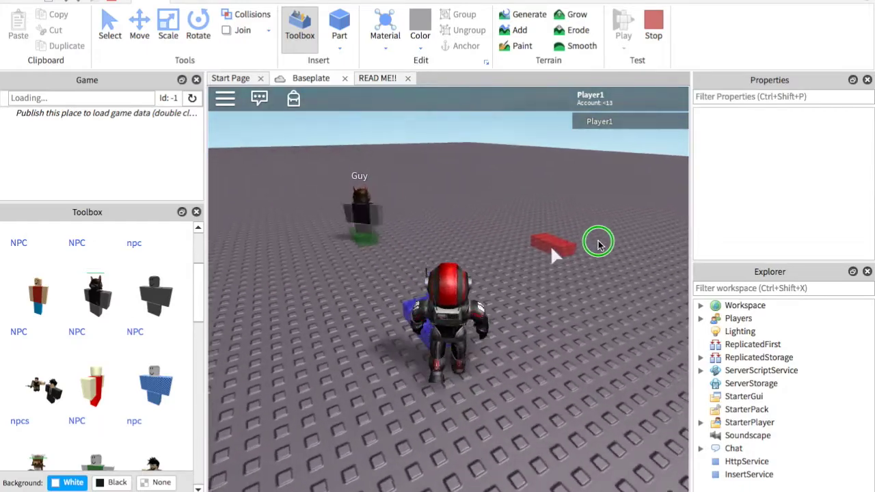
{"action": "key", "text": "a"}
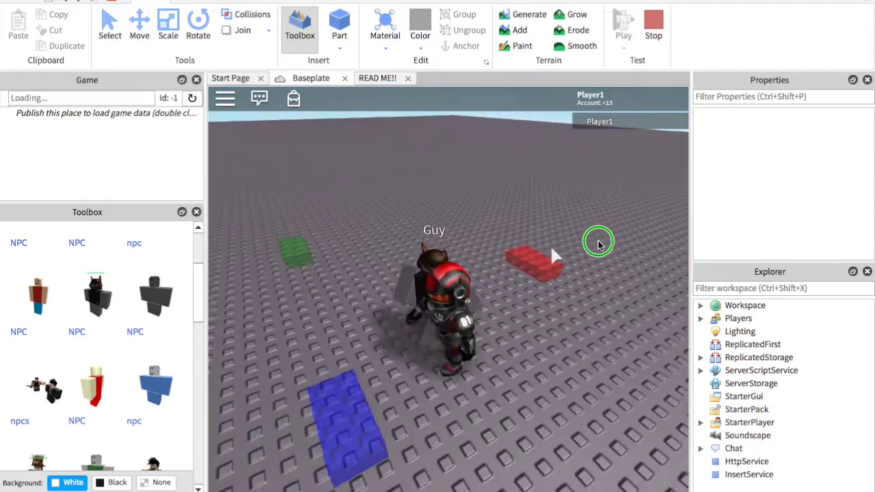
{"action": "key", "text": "a"}
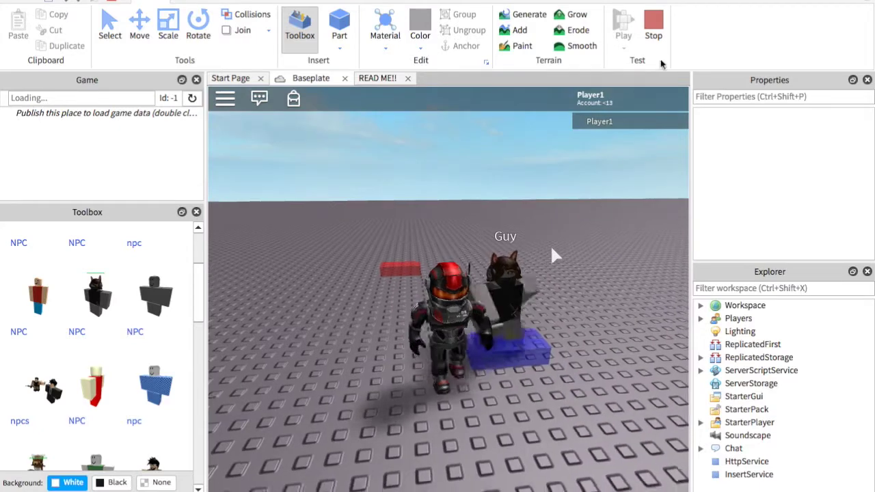
{"action": "key", "text": "shift+F5"}
Step: Edit the READ ME!! loop so Guy waits 5, 2 and 3 seconds at D1–D3
{"action": "double_click", "coordinate": [745, 345]}
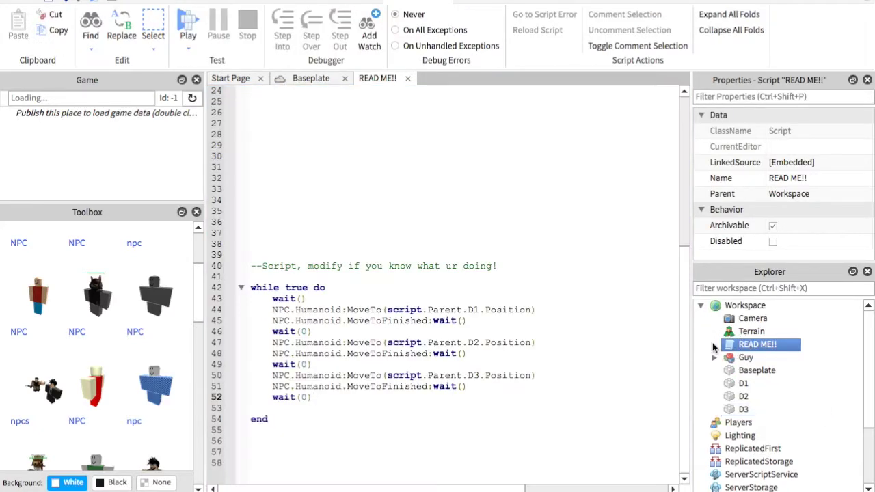
{"action": "left_click", "coordinate": [472, 409]}
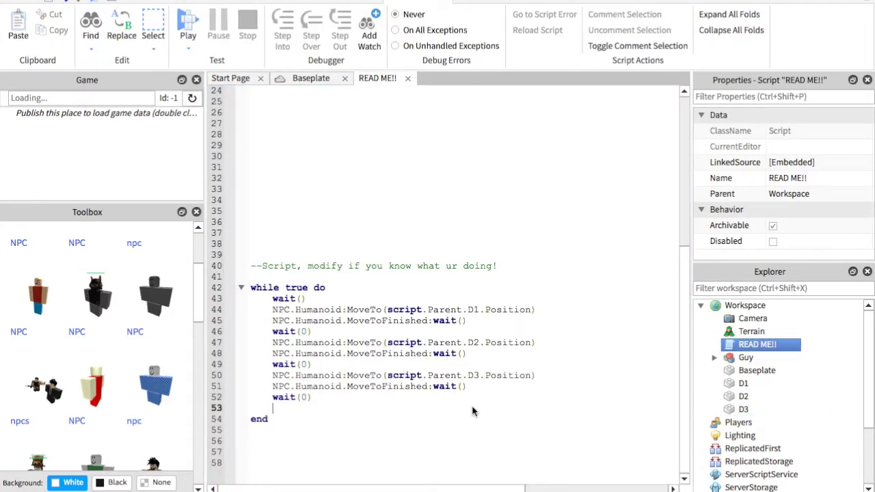
{"action": "type", "text": "break"}
{"action": "key", "text": "BackSpace"}
{"action": "left_click", "coordinate": [308, 335]}
{"action": "type", "text": "5"}
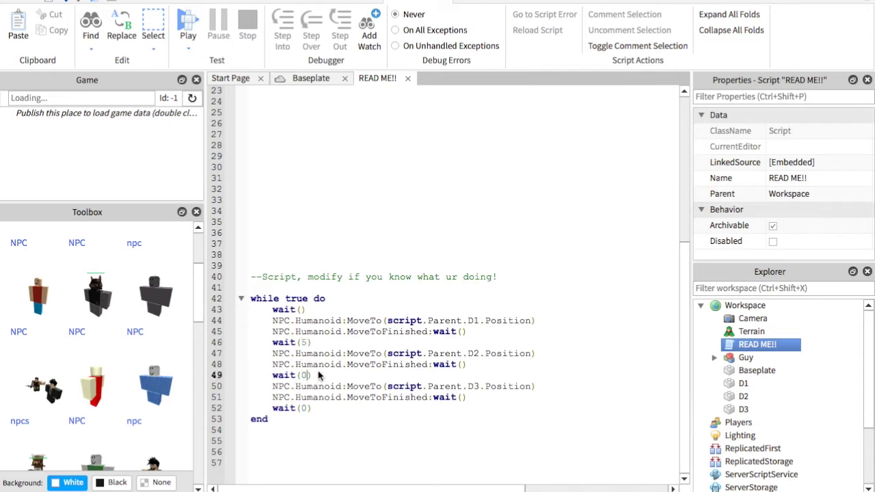
{"action": "left_click", "coordinate": [759, 384]}
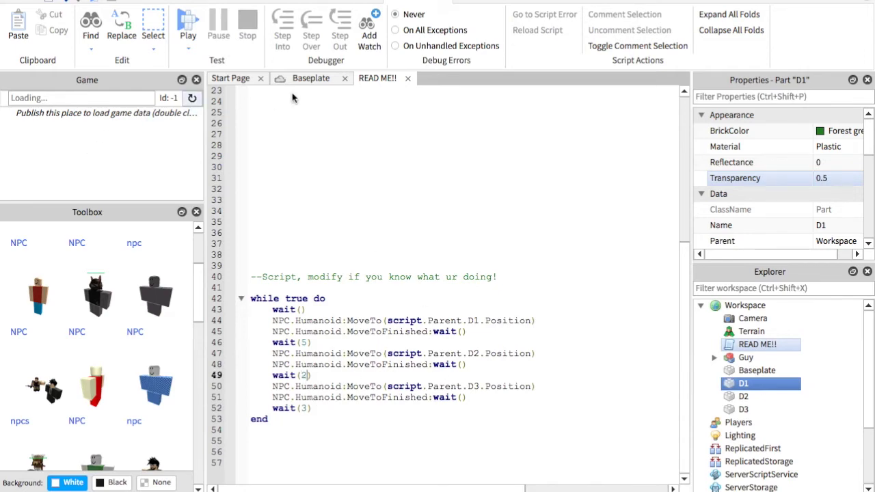
{"action": "left_click", "coordinate": [309, 79]}
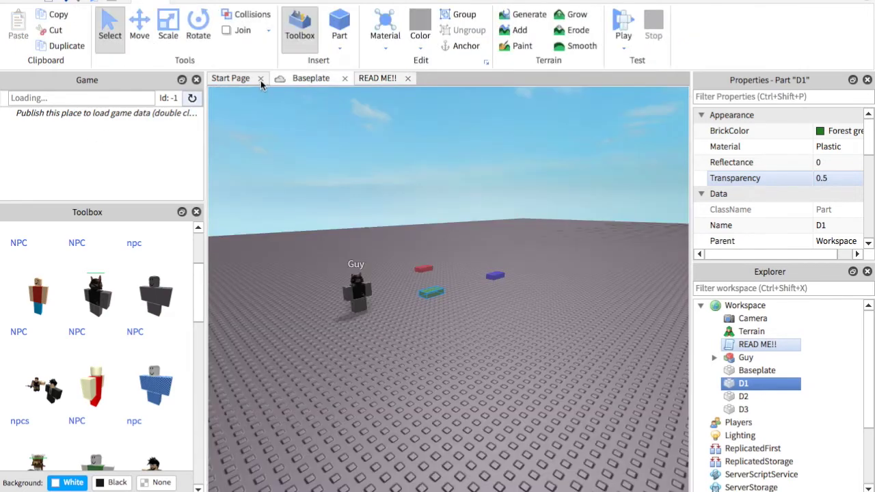
Step: Start a play-test, run up to Guy and turn the camera to watch him walk between waypoints
{"action": "left_click", "coordinate": [623, 28]}
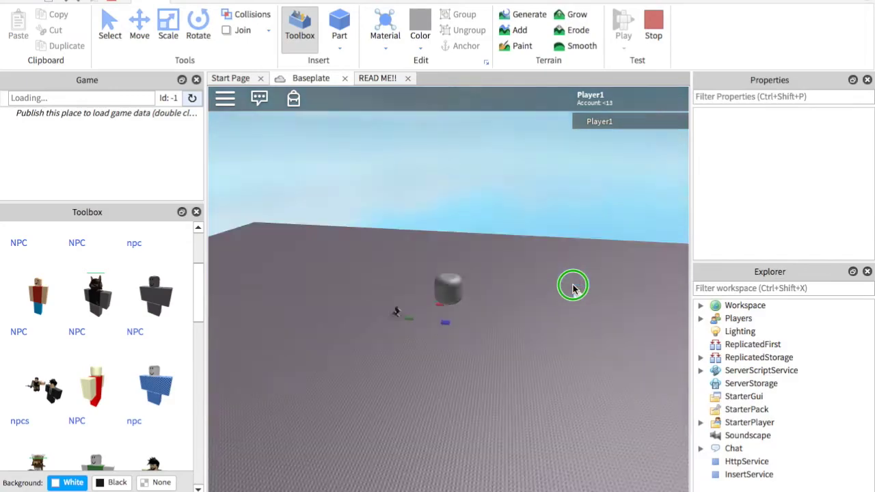
{"action": "key", "text": "w"}
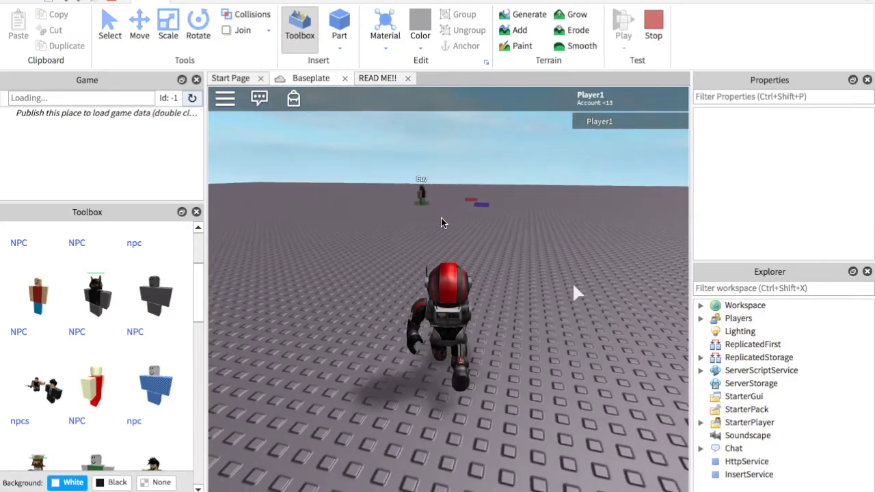
{"action": "key", "text": "w"}
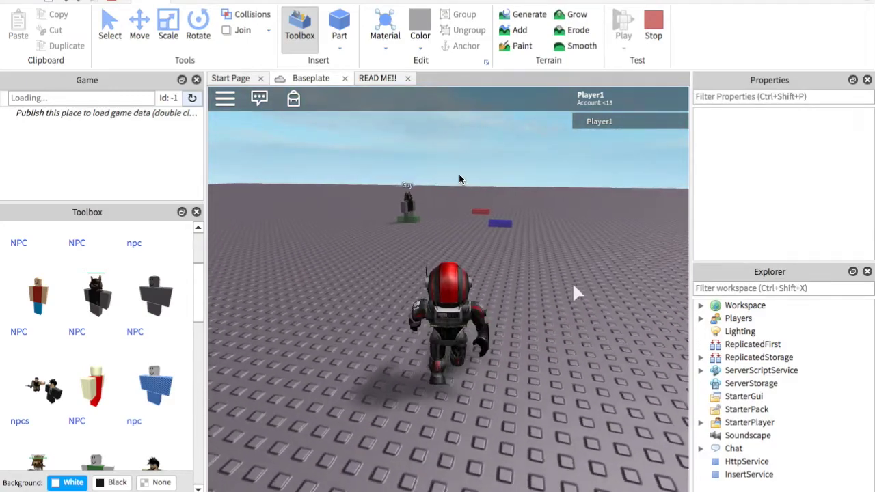
{"action": "left_click", "coordinate": [446, 208]}
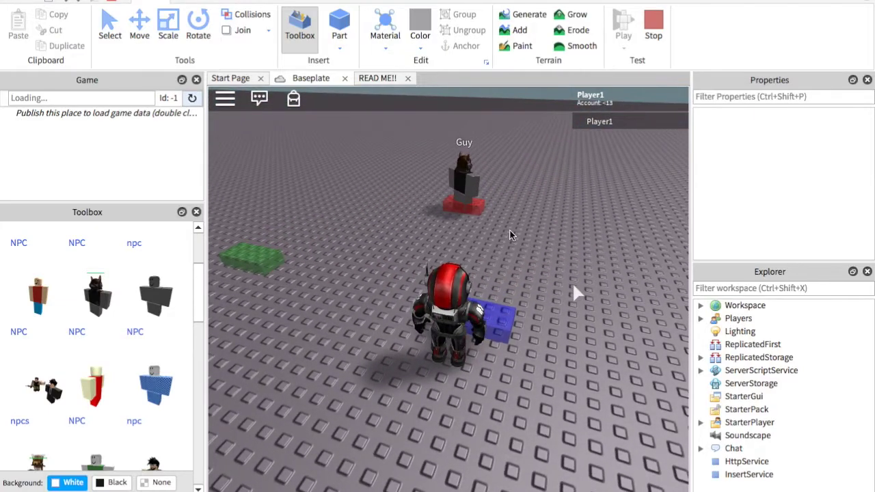
{"action": "left_click", "coordinate": [475, 157]}
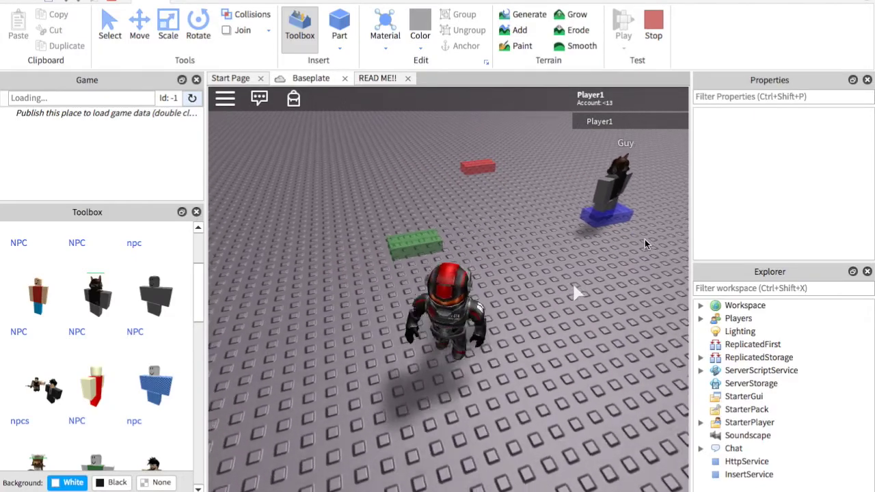
{"action": "left_click", "coordinate": [557, 227]}
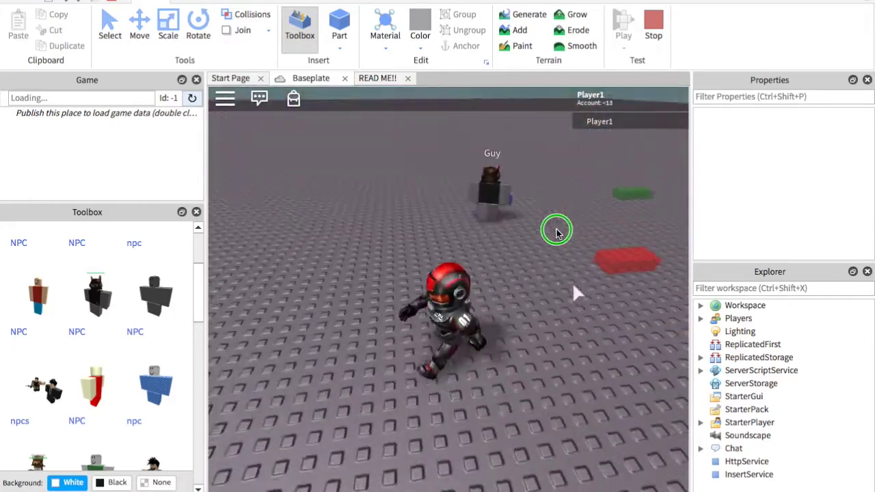
{"action": "right_click_drag", "start_coordinate": [504, 236], "coordinate": [503, 239]}
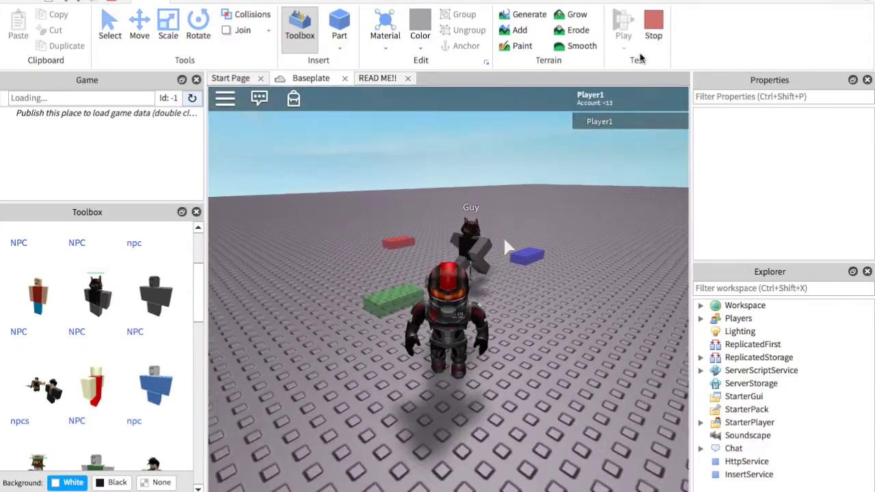
Step: Stop the play-test and drag the blue waypoint D3 far across the baseplate
{"action": "key", "text": "shift+F5"}
{"action": "left_click", "coordinate": [436, 304]}
{"action": "right_click_drag", "start_coordinate": [435, 304], "coordinate": [485, 214]}
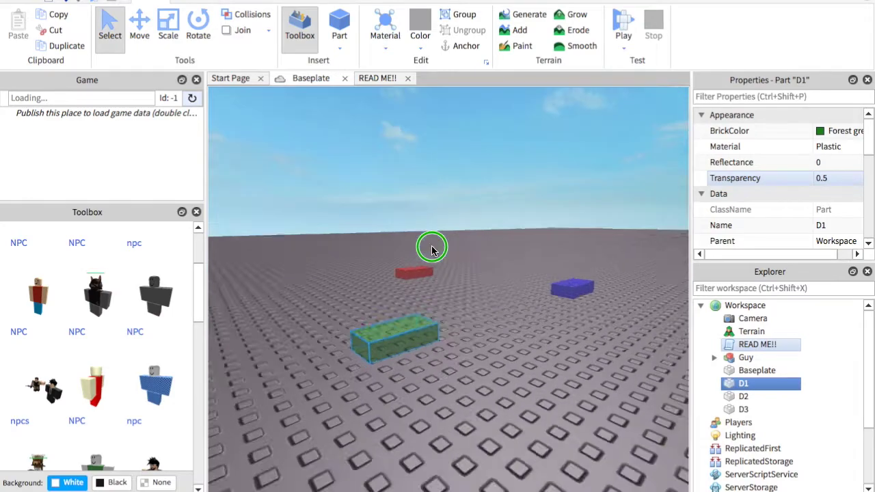
{"action": "left_click", "coordinate": [469, 230]}
{"action": "scroll", "coordinate": [471, 307], "scroll_direction": "down", "scroll_amount": 3}
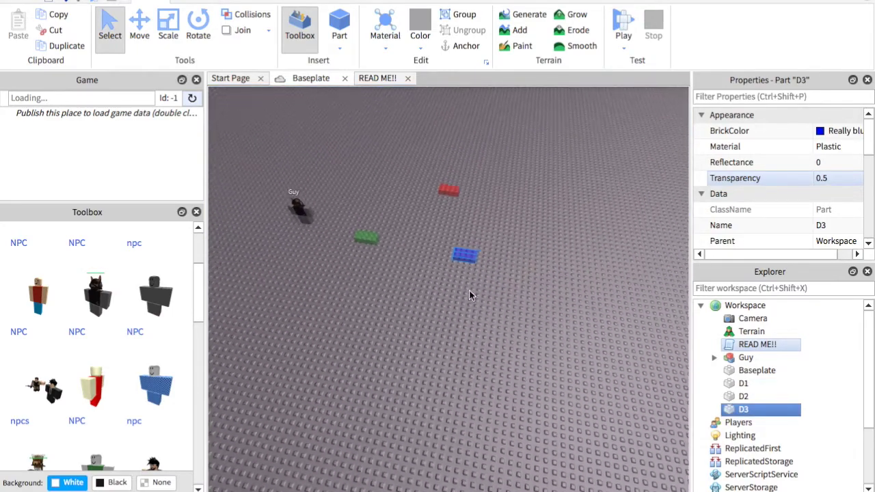
{"action": "left_click_drag", "start_coordinate": [465, 259], "coordinate": [513, 411]}
Step: Move green D1 and red D2 to distant spots, then start a new play-test
{"action": "left_click", "coordinate": [433, 262]}
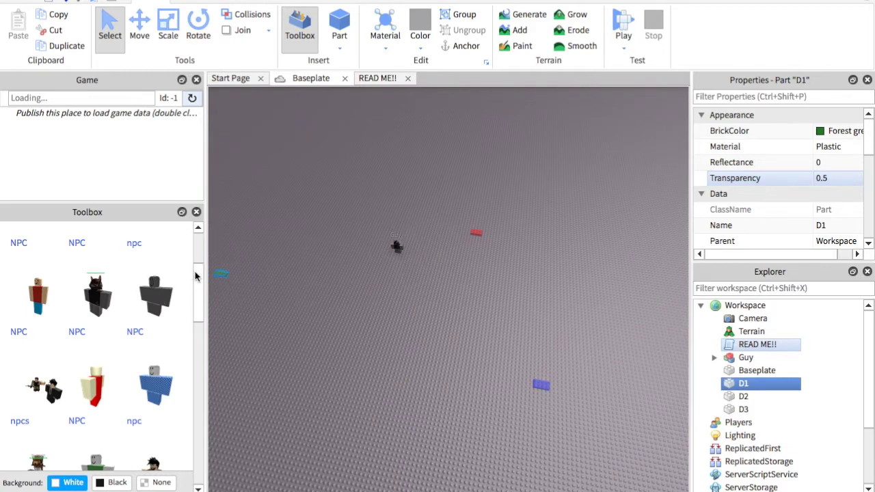
{"action": "left_click_drag", "start_coordinate": [475, 235], "coordinate": [479, 190]}
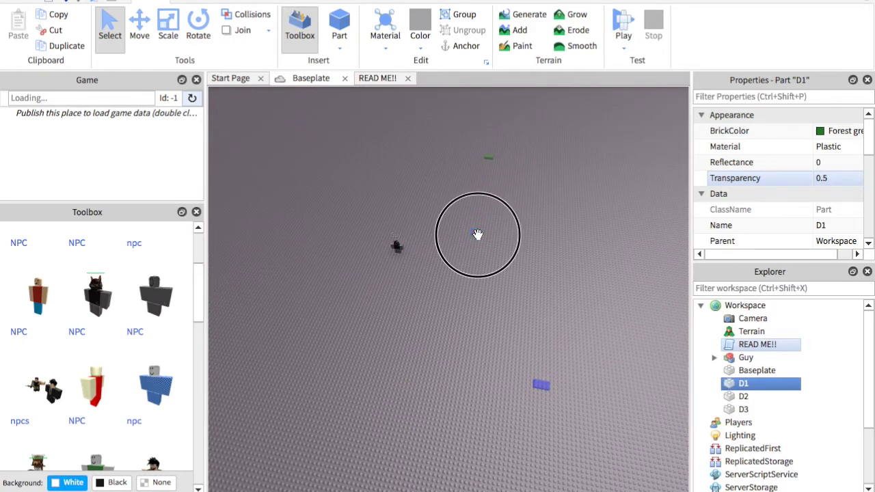
{"action": "left_click_drag", "start_coordinate": [477, 235], "coordinate": [254, 318]}
{"action": "right_click_drag", "start_coordinate": [440, 283], "coordinate": [440, 283]}
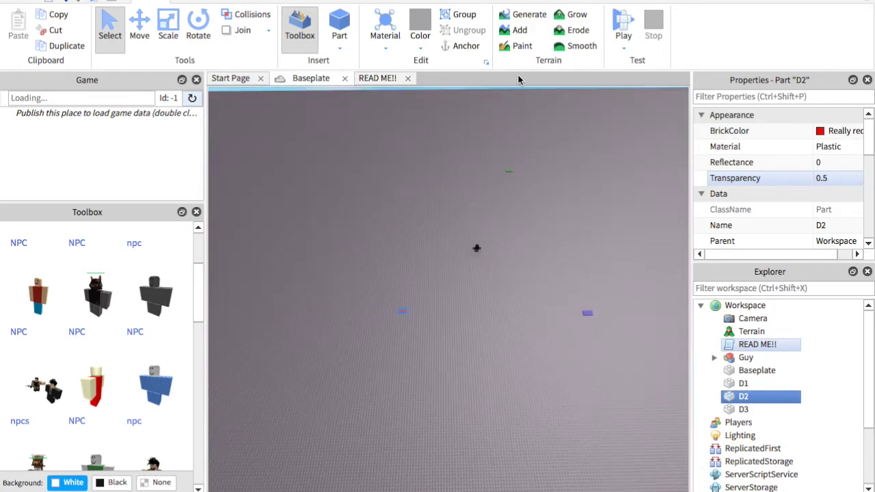
{"action": "left_click", "coordinate": [623, 28]}
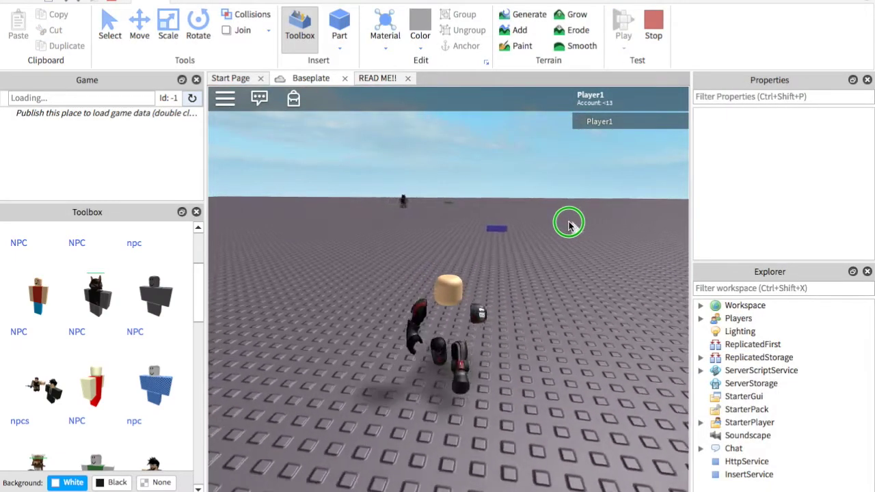
Step: Orbit the camera to locate Guy and walk beside him along the longer route
{"action": "mouse_move", "coordinate": [485, 196]}
{"action": "right_mouse_down"}
{"action": "mouse_move", "coordinate": [524, 247]}
{"action": "mouse_move", "coordinate": [600, 233]}
{"action": "mouse_move", "coordinate": [585, 241]}
{"action": "mouse_move", "coordinate": [586, 224]}
{"action": "right_mouse_up"}
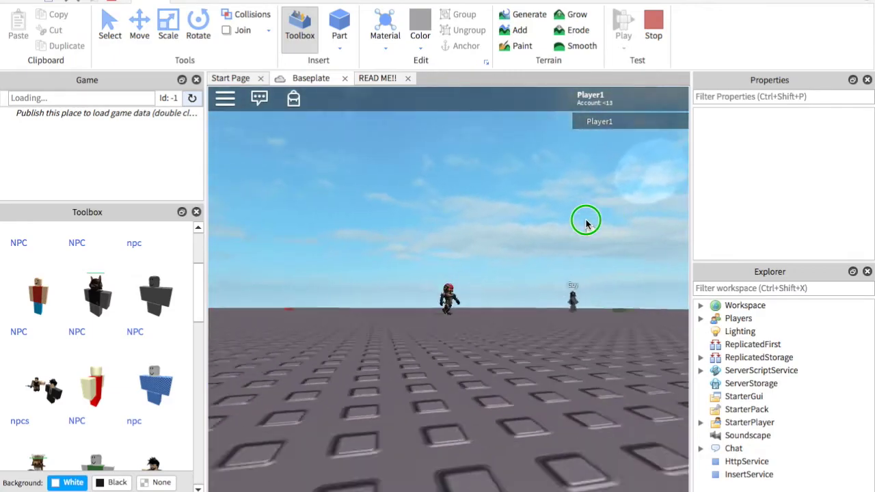
{"action": "right_click_drag", "start_coordinate": [586, 224], "coordinate": [586, 224]}
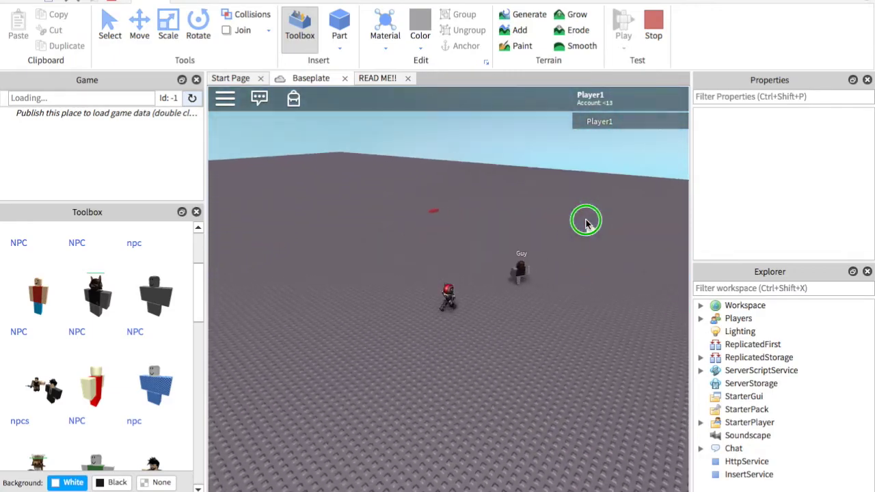
{"action": "scroll", "coordinate": [586, 224], "scroll_direction": "up", "scroll_amount": 5}
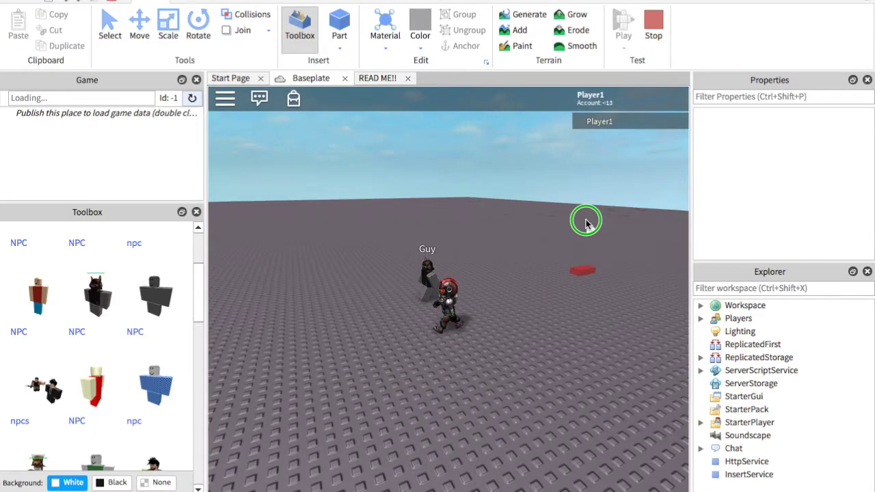
{"action": "key", "text": "s"}
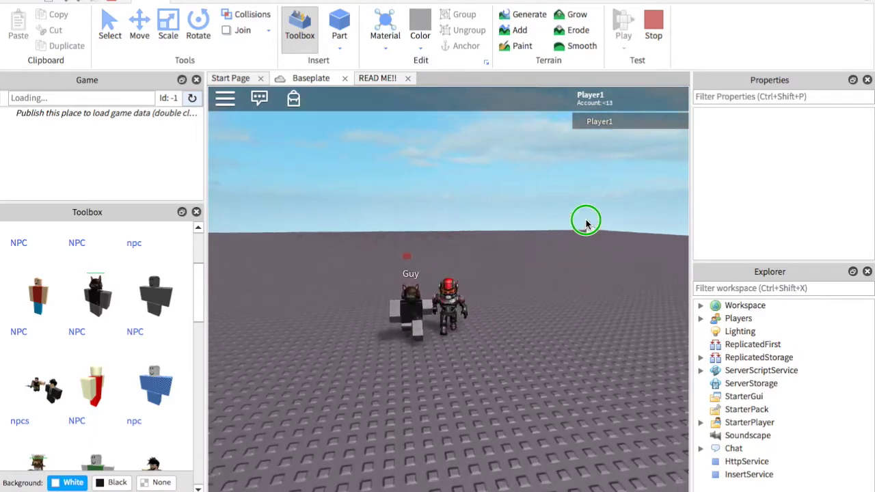
{"action": "key", "text": "s"}
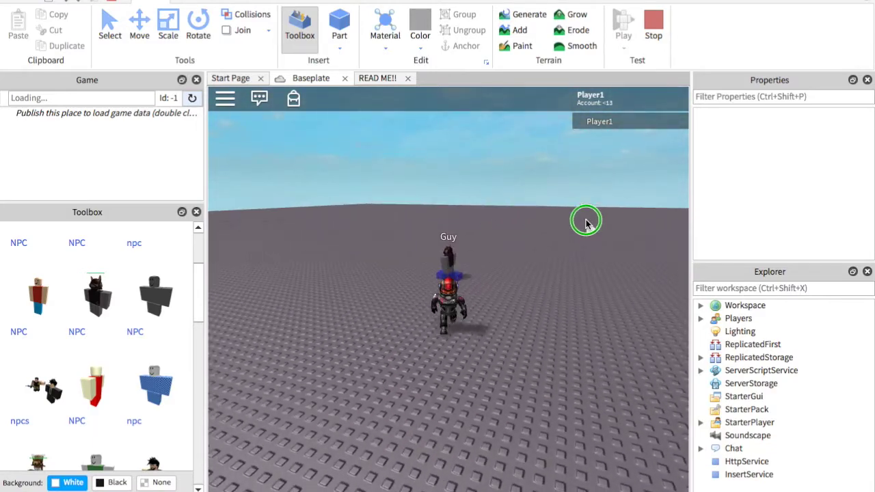
{"action": "right_click_drag", "start_coordinate": [586, 223], "coordinate": [586, 223]}
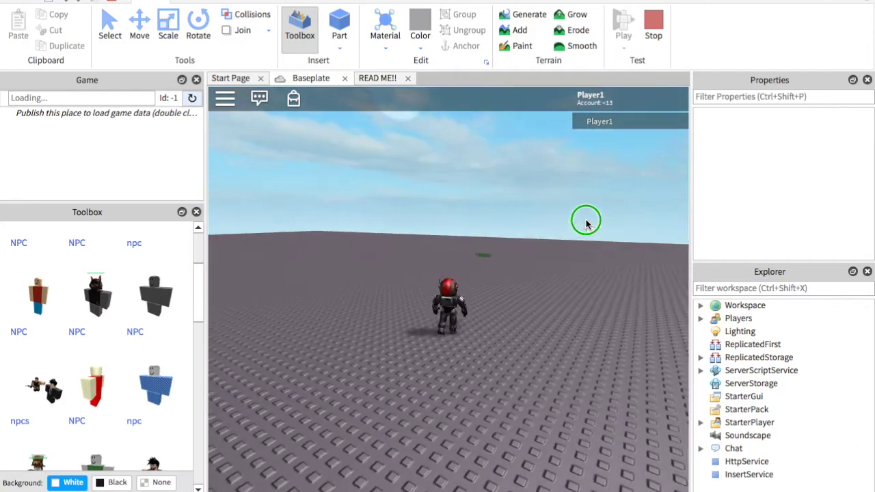
{"action": "right_click_drag", "start_coordinate": [586, 223], "coordinate": [586, 223]}
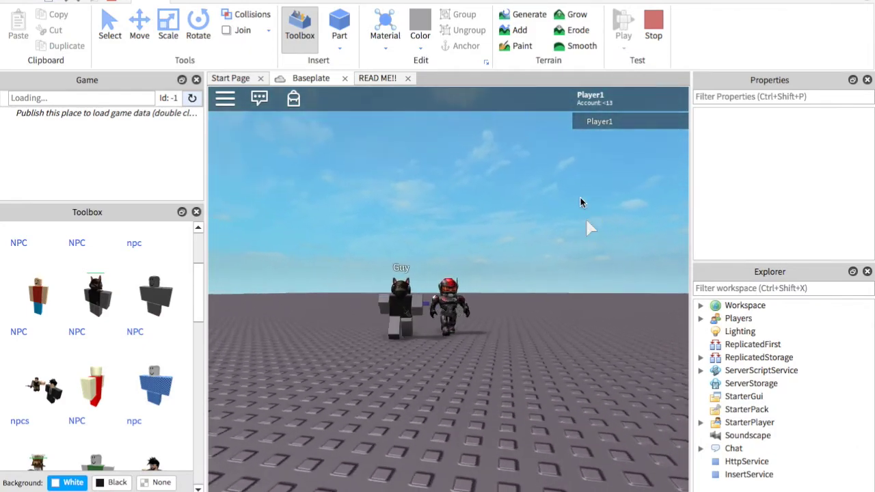